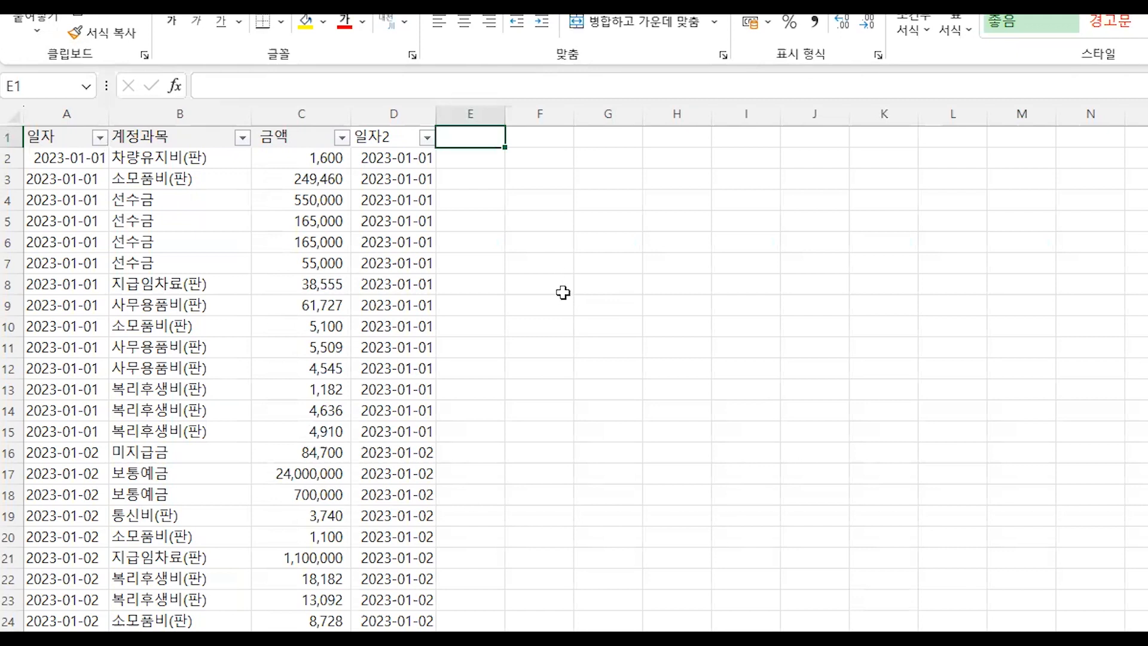
# - Filter the 일자2 column to show only the January (1월) 2023 entries
pyautogui.click(428, 138)
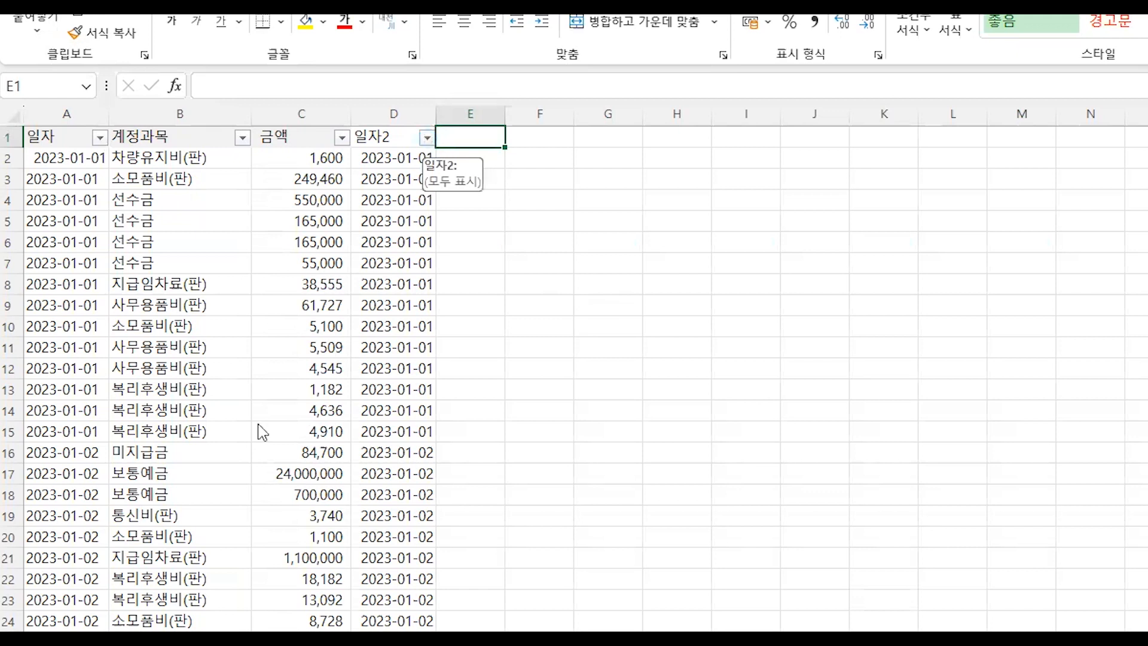
pyautogui.click(281, 393)
pyautogui.click(280, 427)
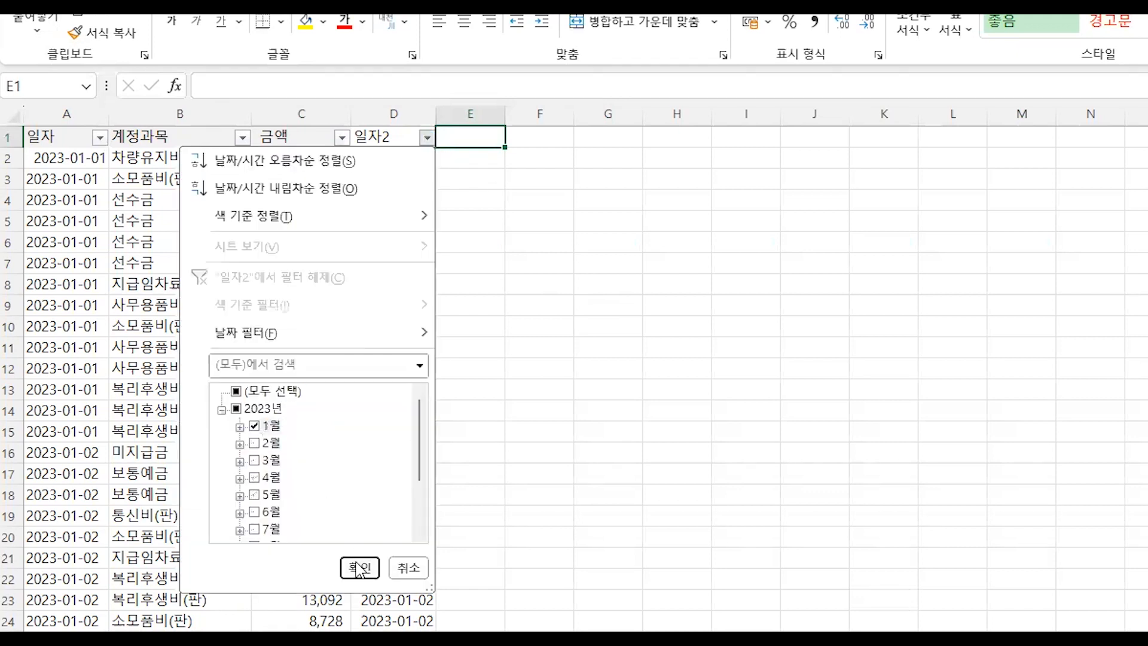
pyautogui.press('Return')
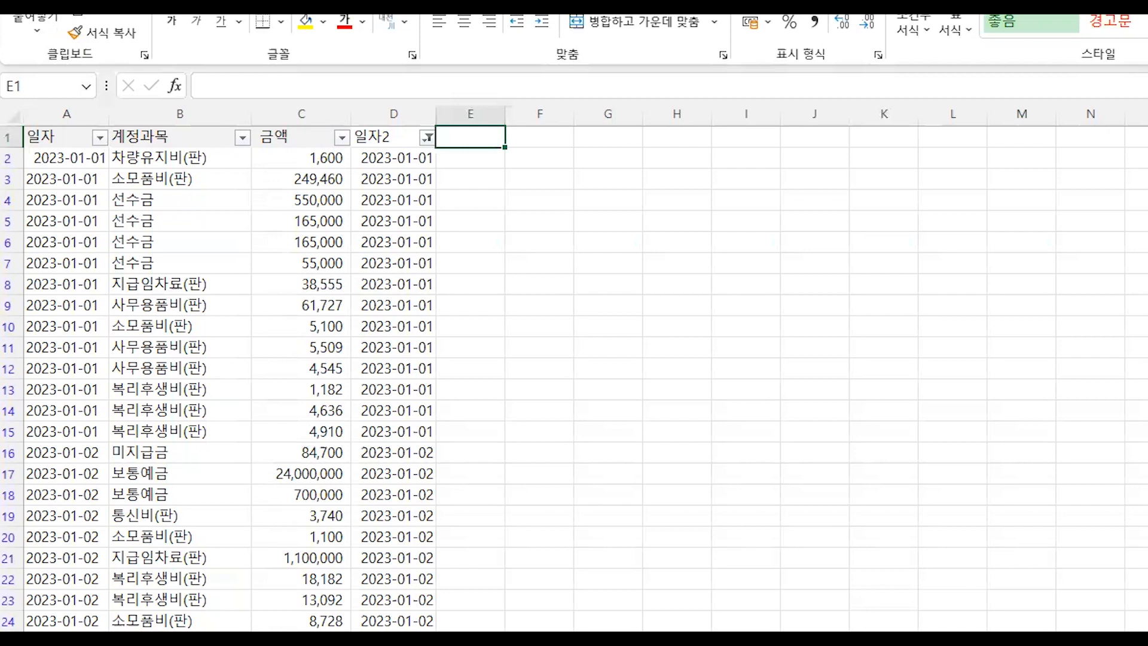
# - Total the filtered 금액 values in C4206, below the last entry, with =SUBTOTAL(9,C2:C4205)
pyautogui.scroll(-20, 574, 378)
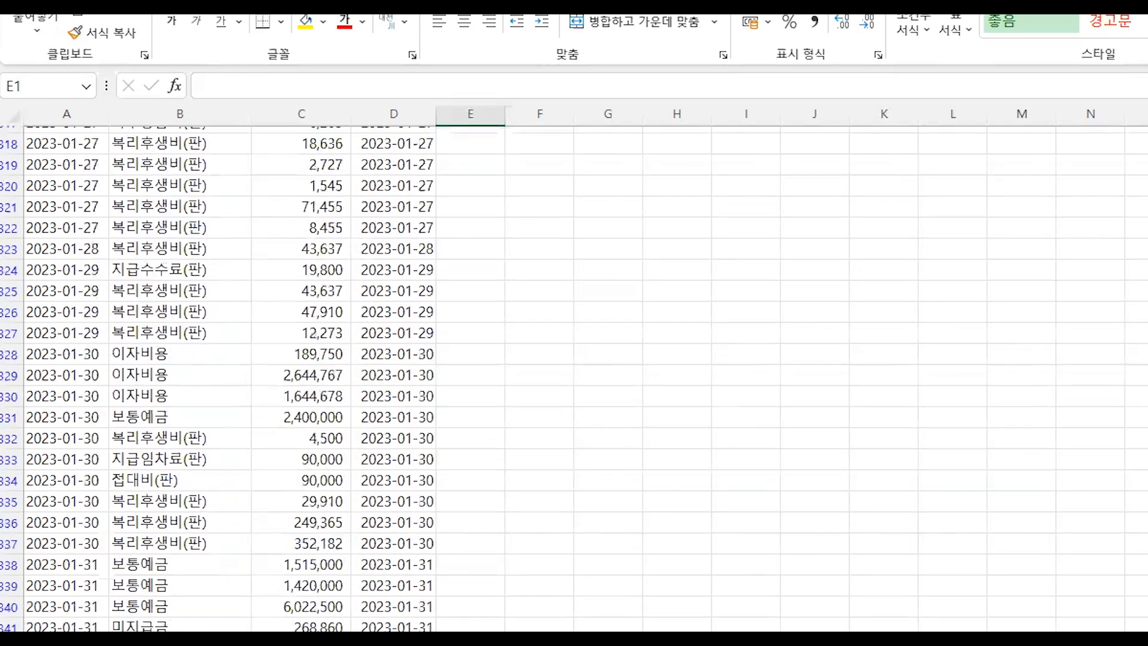
pyautogui.scroll(-7, 574, 378)
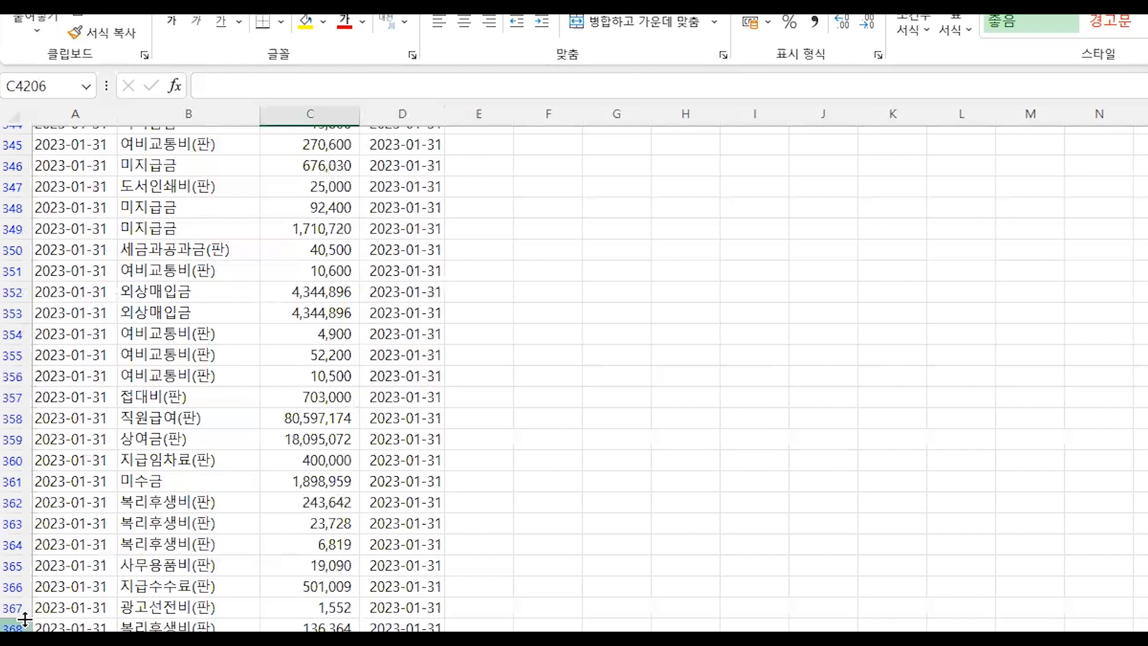
pyautogui.scroll(-2, 239, 610)
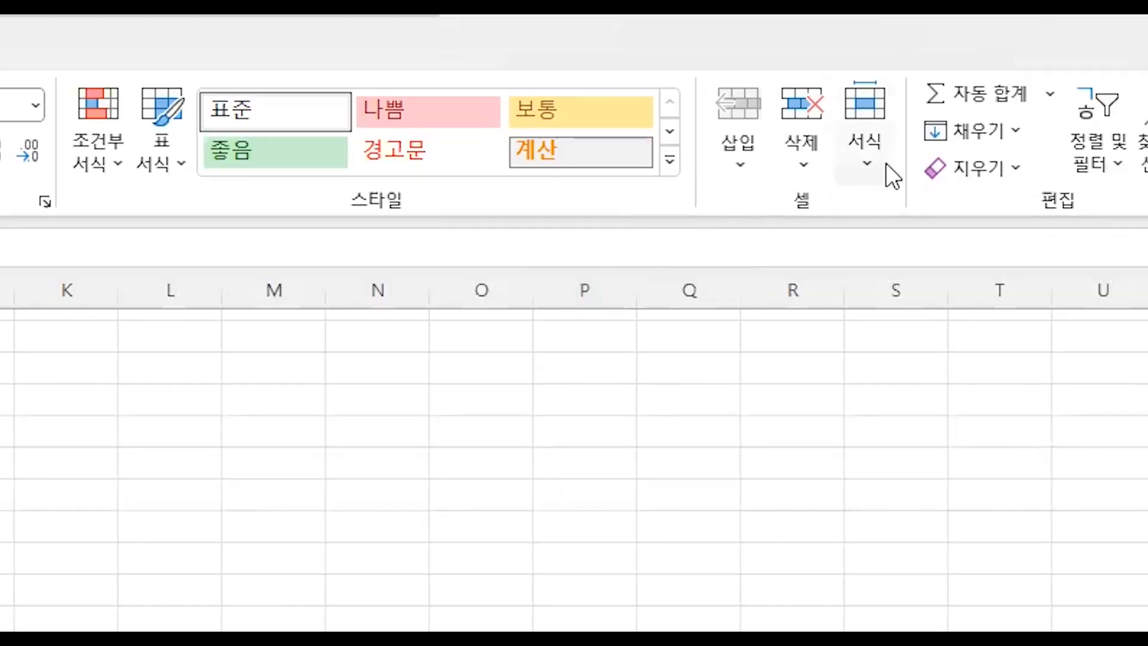
pyautogui.click(956, 99)
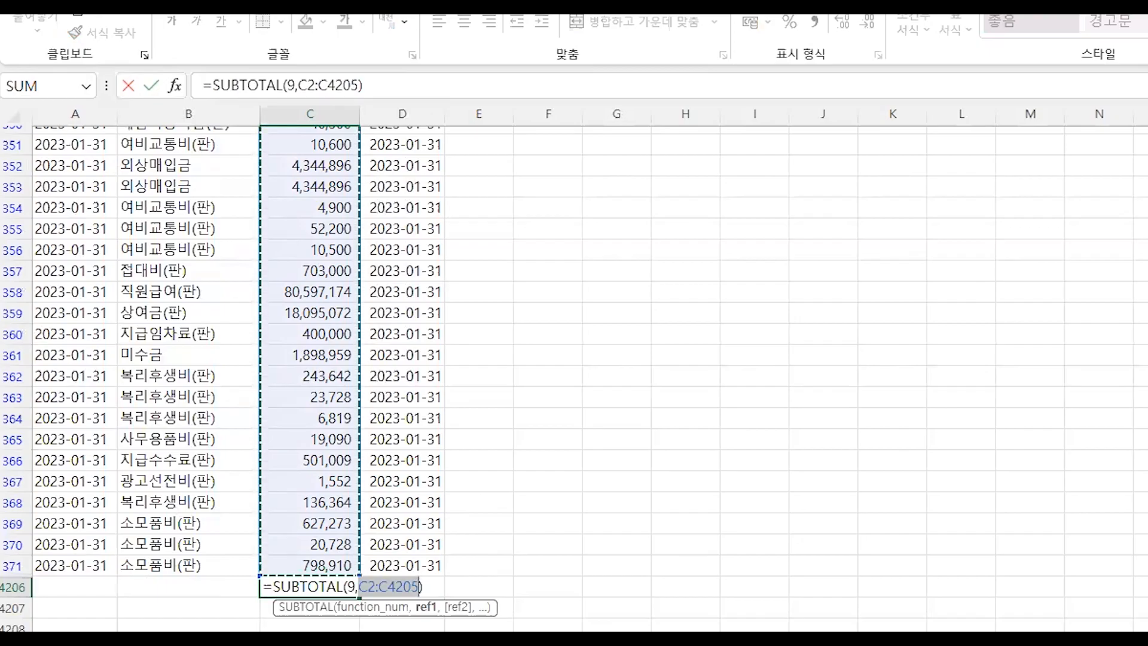
pyautogui.press('Return')
# - Format the total in C4206 with comma separators and review its SUBTOTAL formula
pyautogui.click(302, 587)
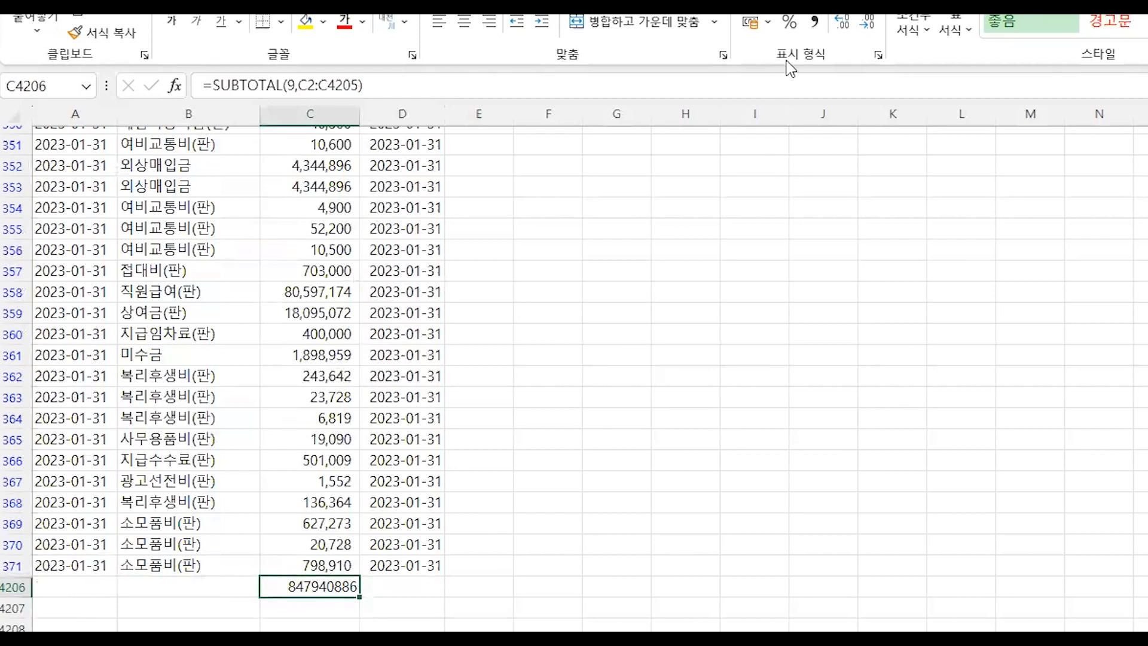
pyautogui.press('F2')
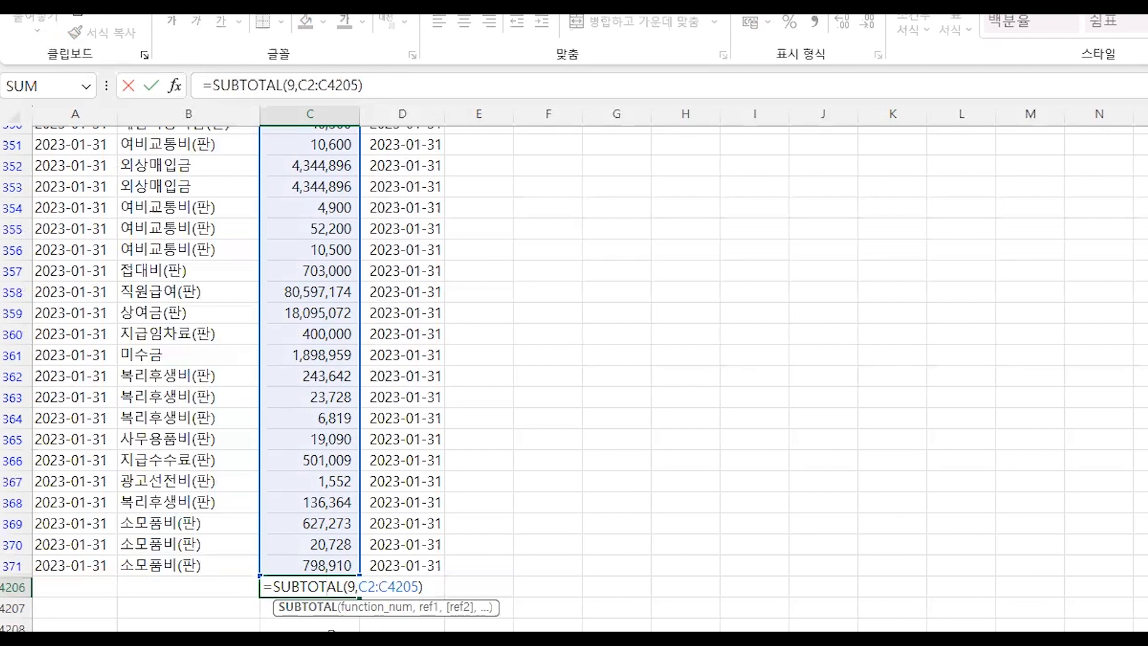
pyautogui.press('Return')
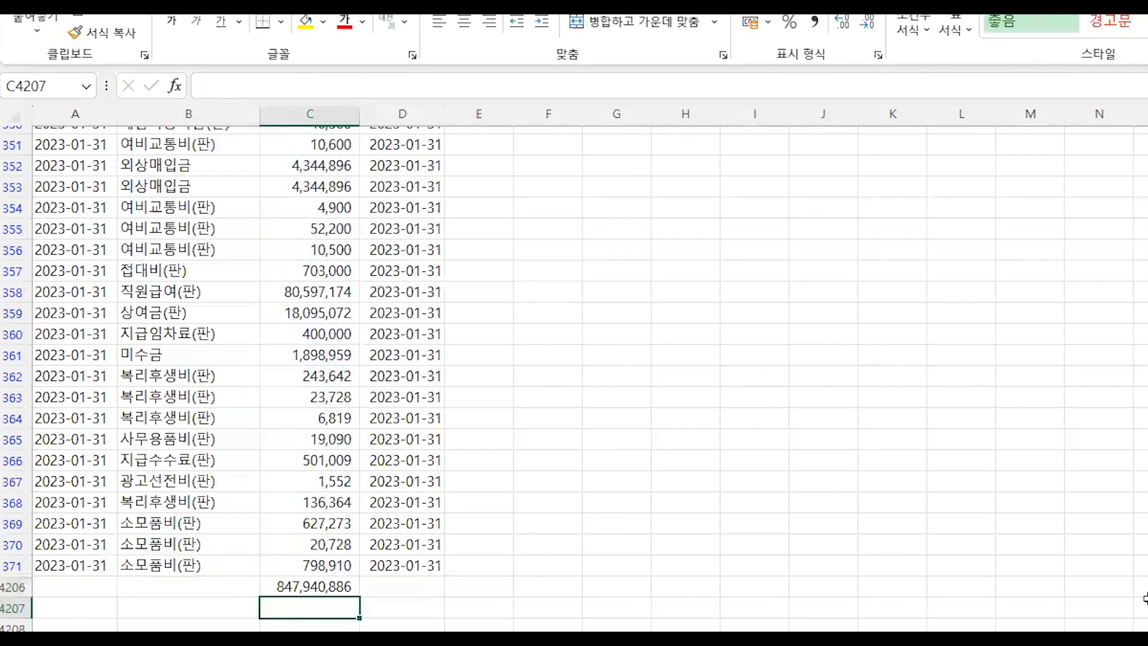
# - Filter the 계정과목 column to 건물관리비(판) only and select the subtotal cell C4206
pyautogui.scroll(20, 692, 294)
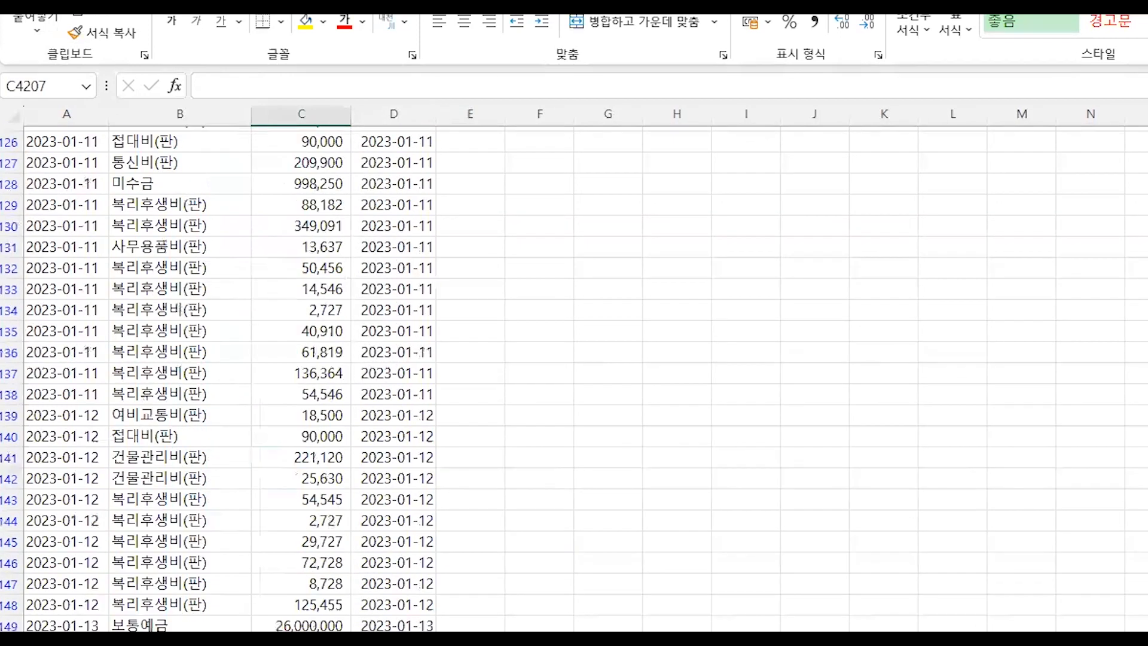
pyautogui.click(237, 138)
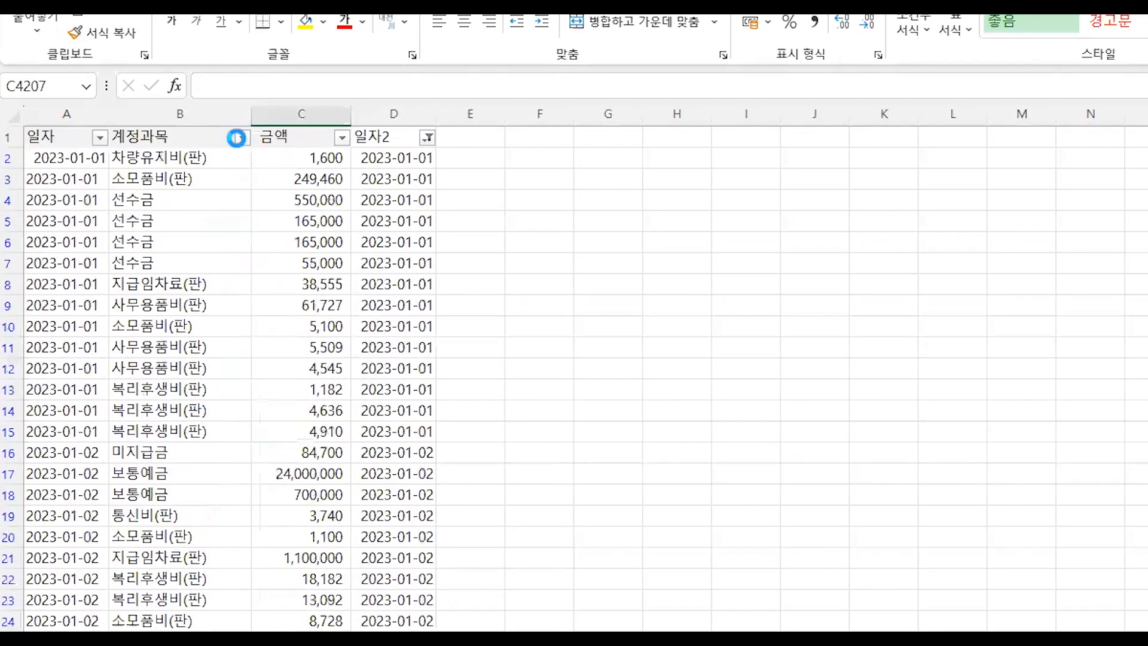
pyautogui.click(90, 389)
pyautogui.click(99, 407)
pyautogui.click(168, 567)
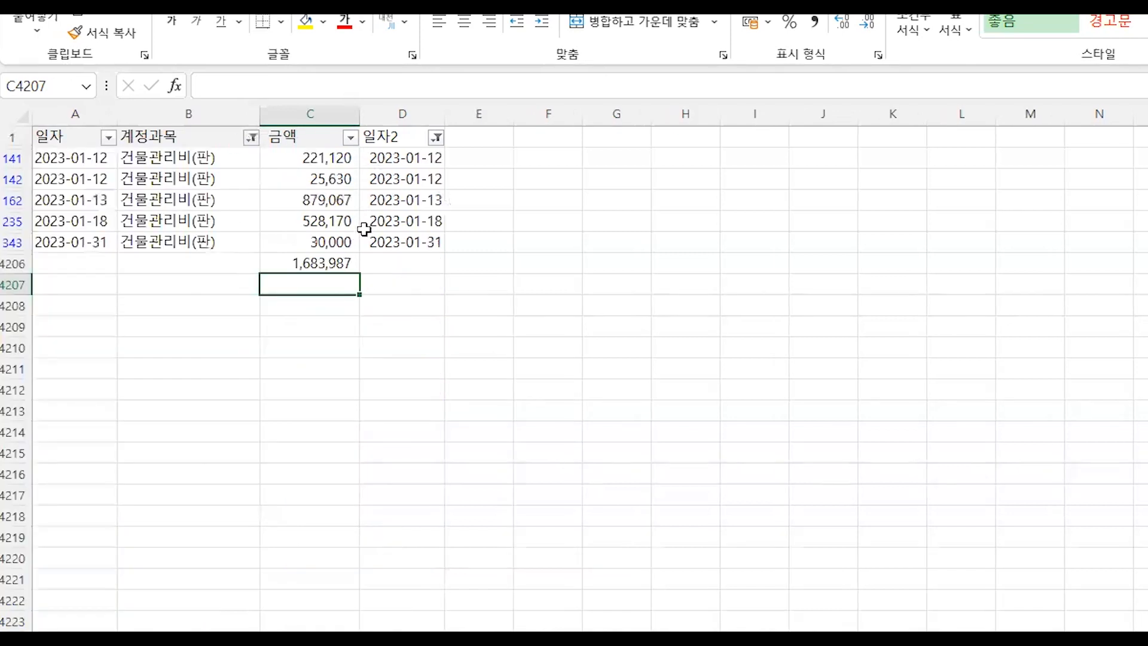
pyautogui.click(342, 263)
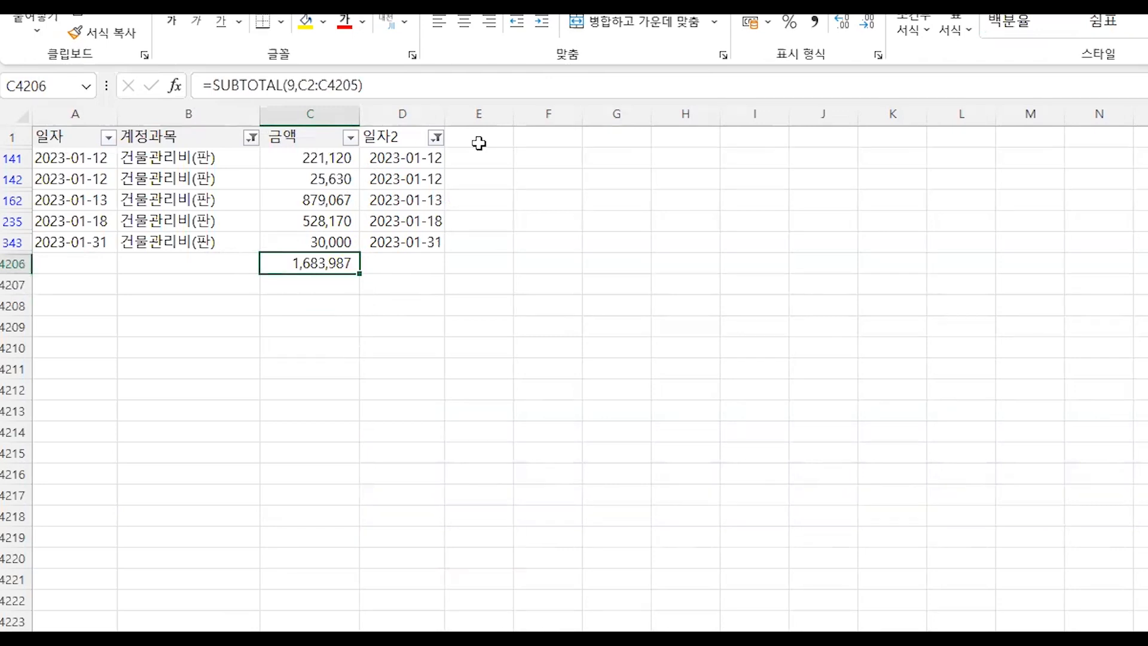
# - Change the 일자2 filter from January to February (2월) only
pyautogui.click(437, 138)
pyautogui.click(278, 427)
pyautogui.click(278, 443)
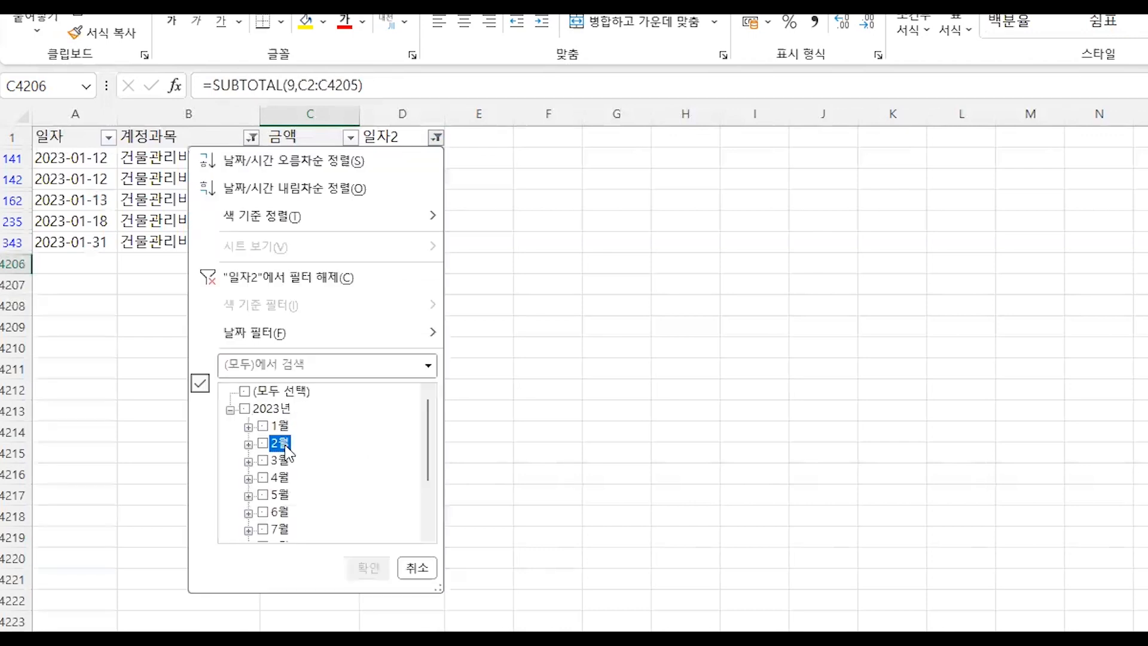
pyautogui.press('Return')
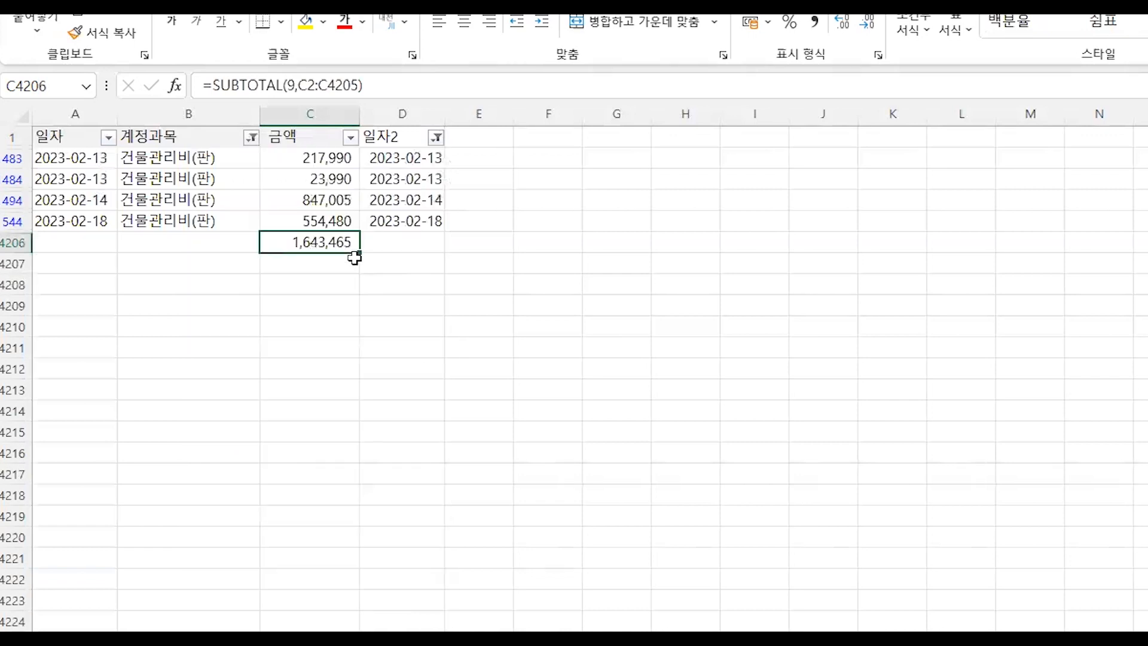
# - Reset the 일자2 and 계정과목 filters to select all values, showing every row
pyautogui.click(437, 138)
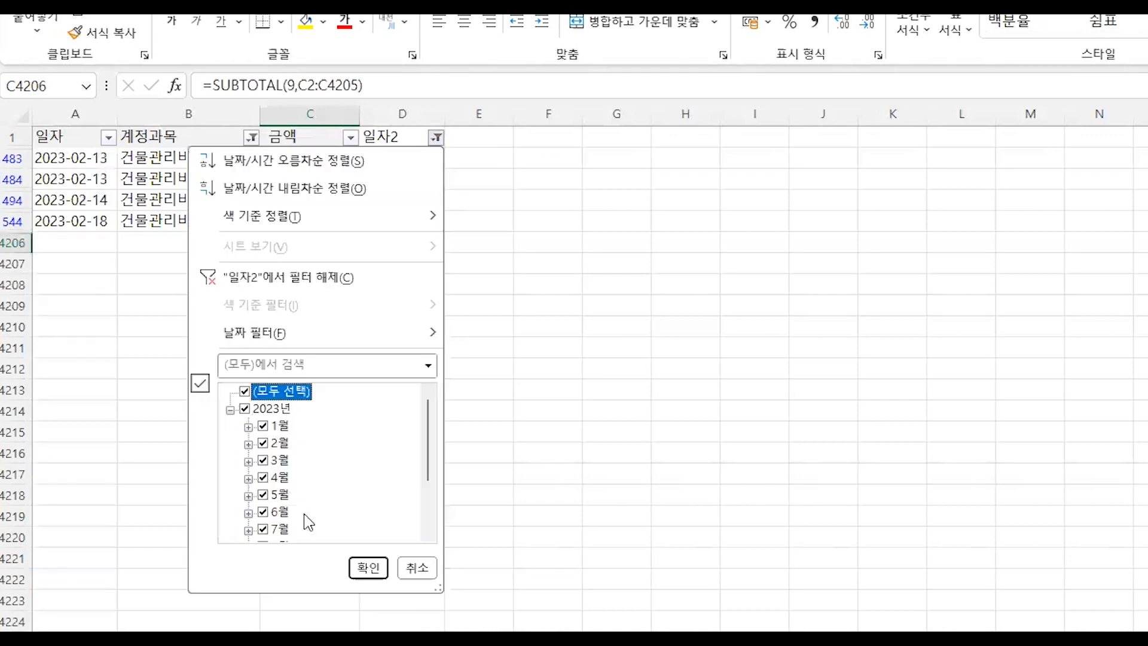
pyautogui.click(371, 571)
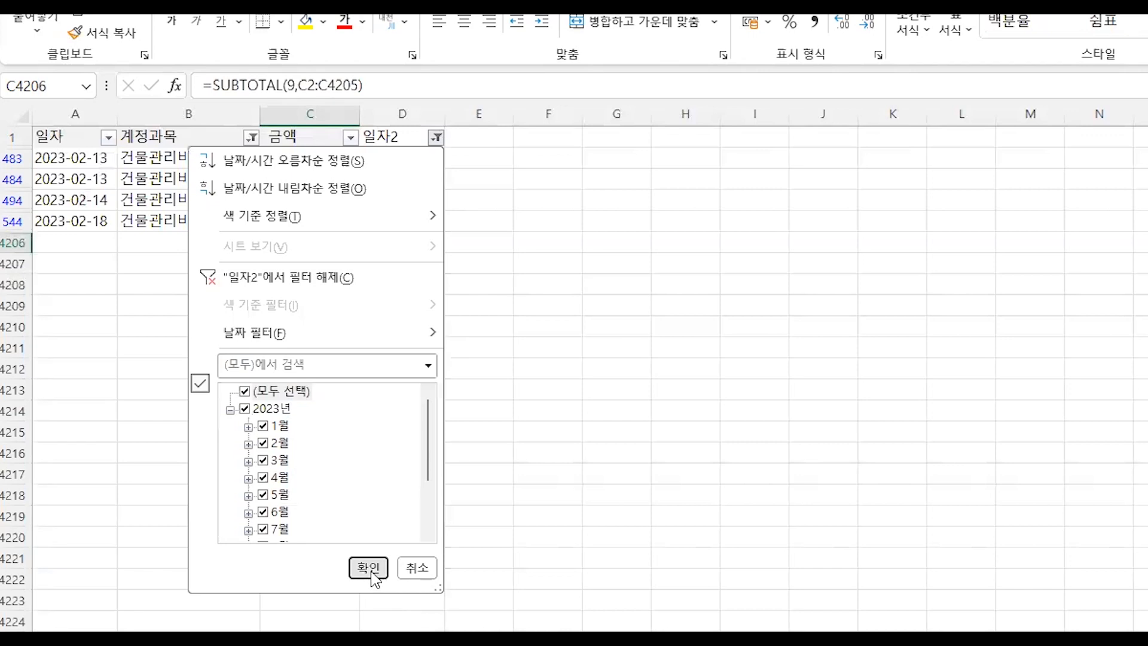
pyautogui.click(251, 138)
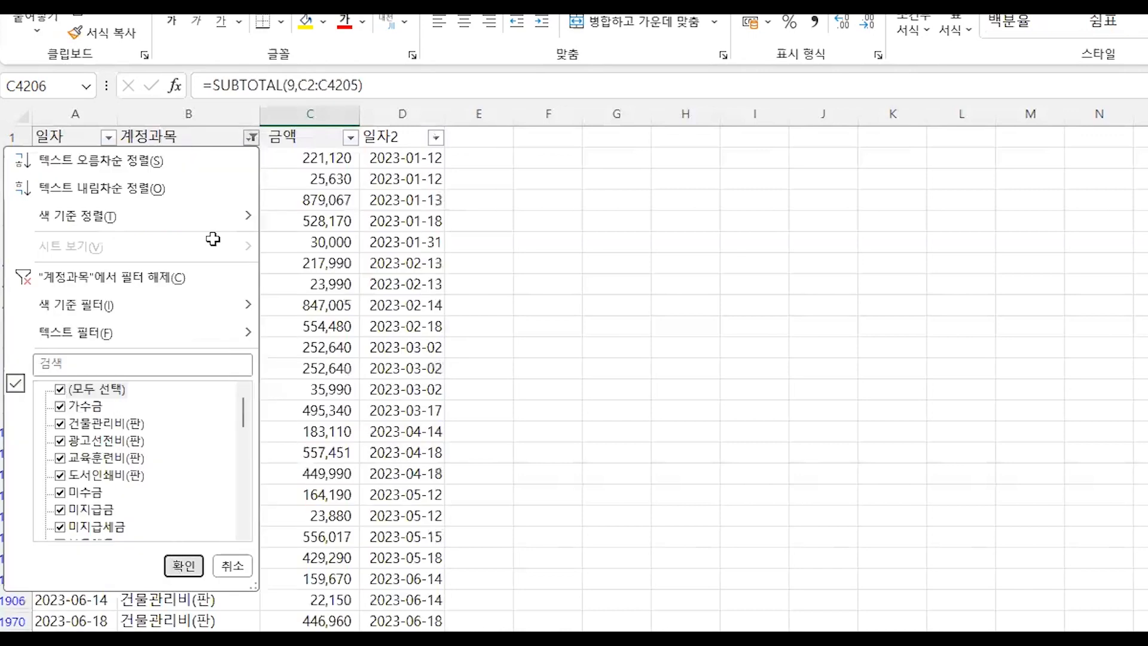
pyautogui.click(213, 240)
# - Sort the table by 계정과목 in ascending order, followed by descending order
pyautogui.click(243, 138)
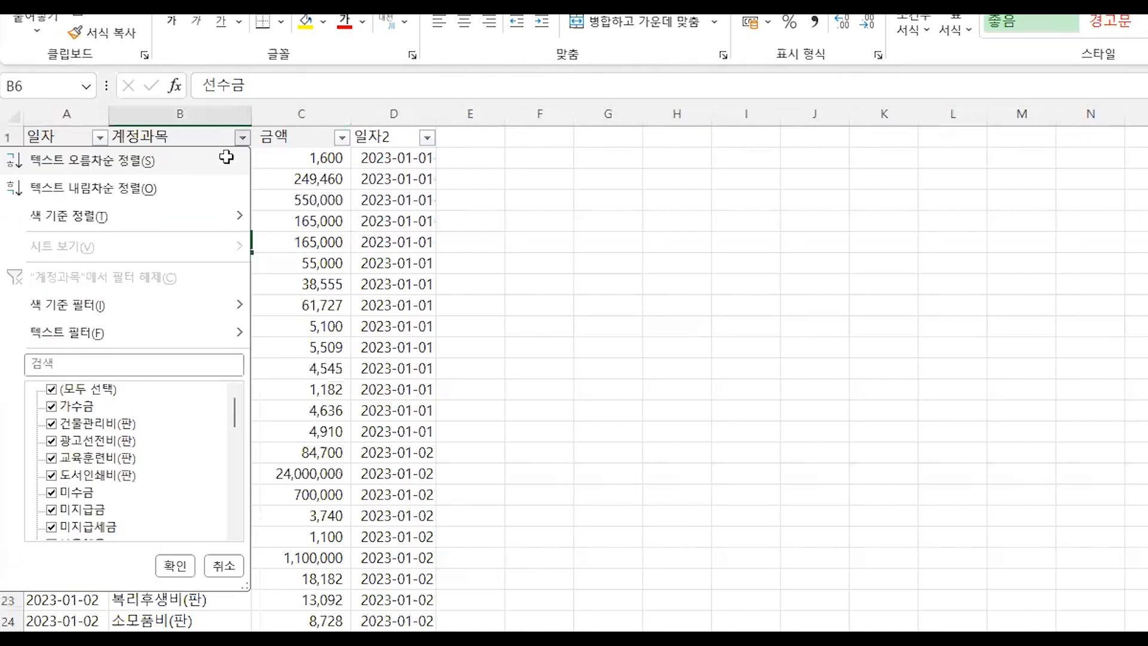
pyautogui.click(225, 159)
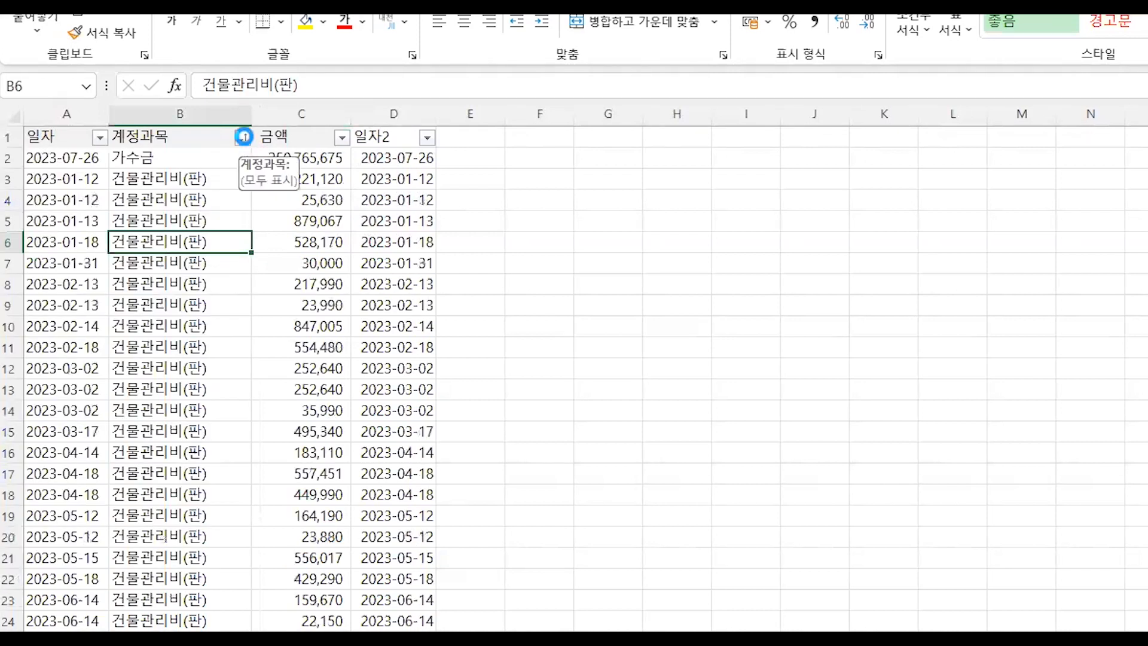
pyautogui.click(244, 138)
pyautogui.click(196, 188)
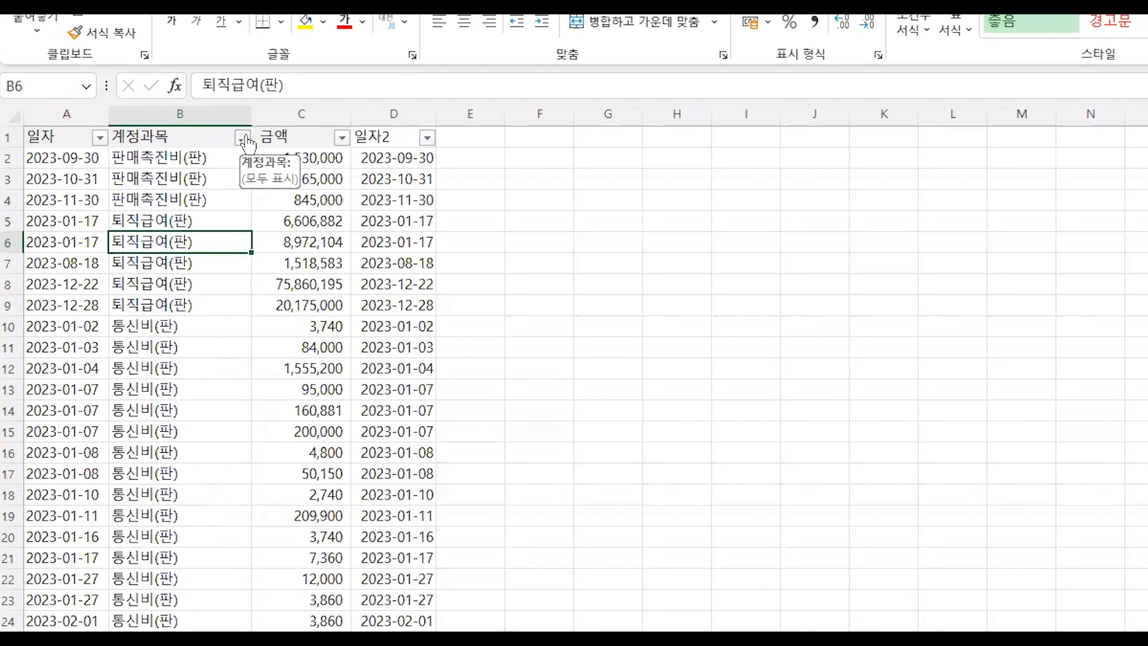
# - Sort the table by the cell color of 계정과목, bringing green rows to the top first and yellow rows above them
pyautogui.click(243, 138)
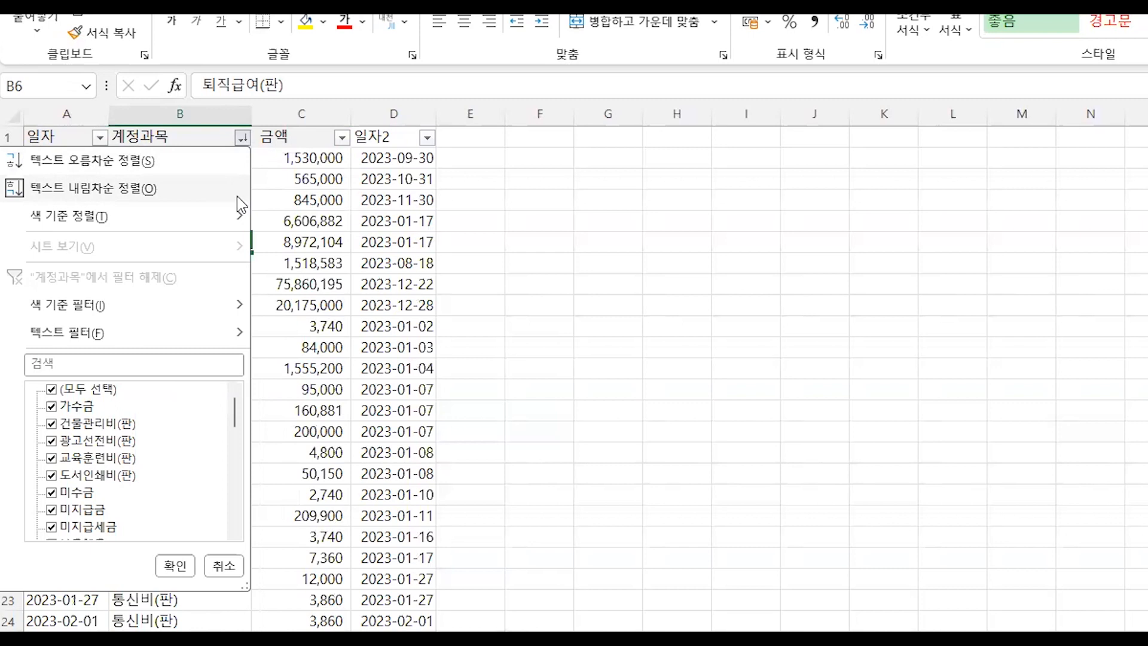
pyautogui.moveTo(242, 215)
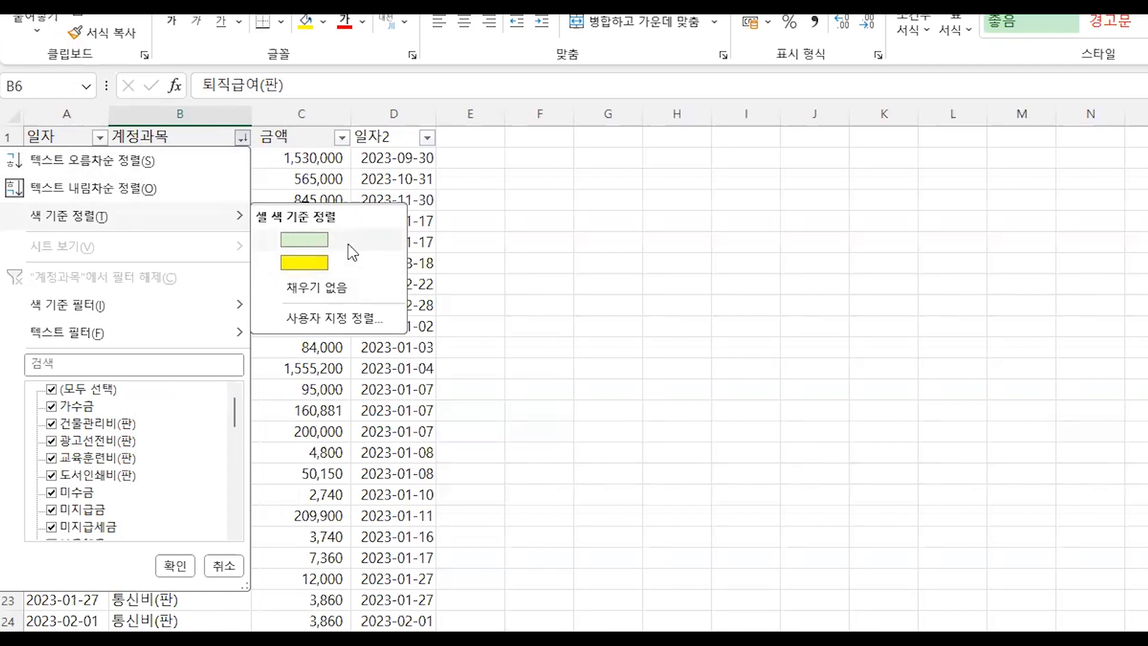
pyautogui.click(332, 249)
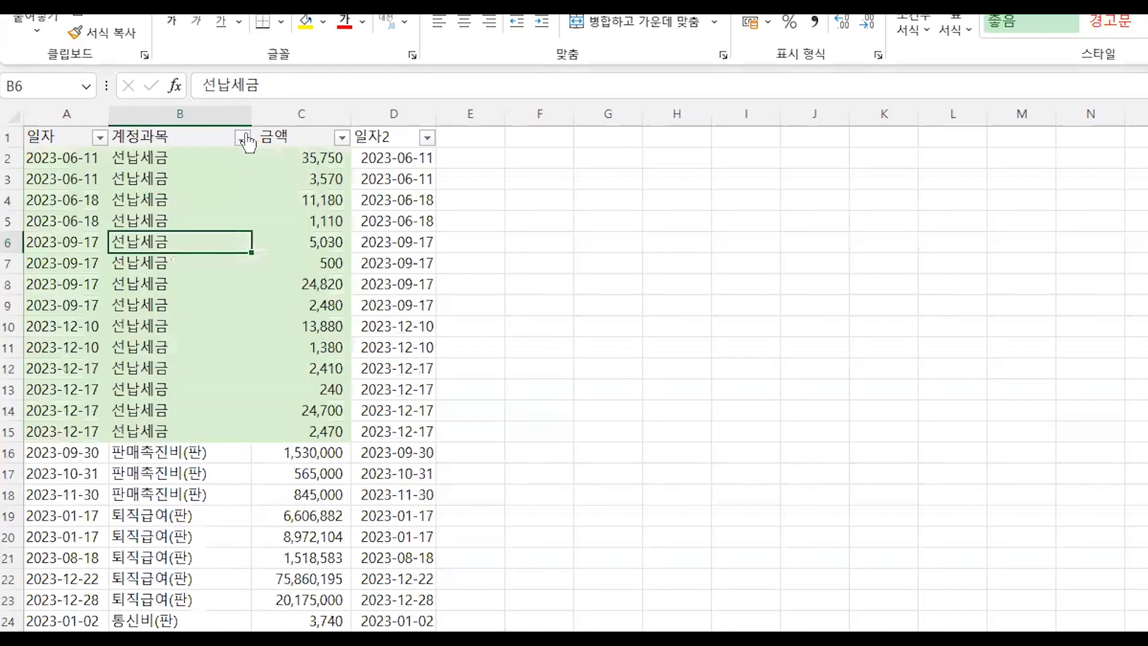
pyautogui.click(242, 137)
pyautogui.moveTo(38, 215)
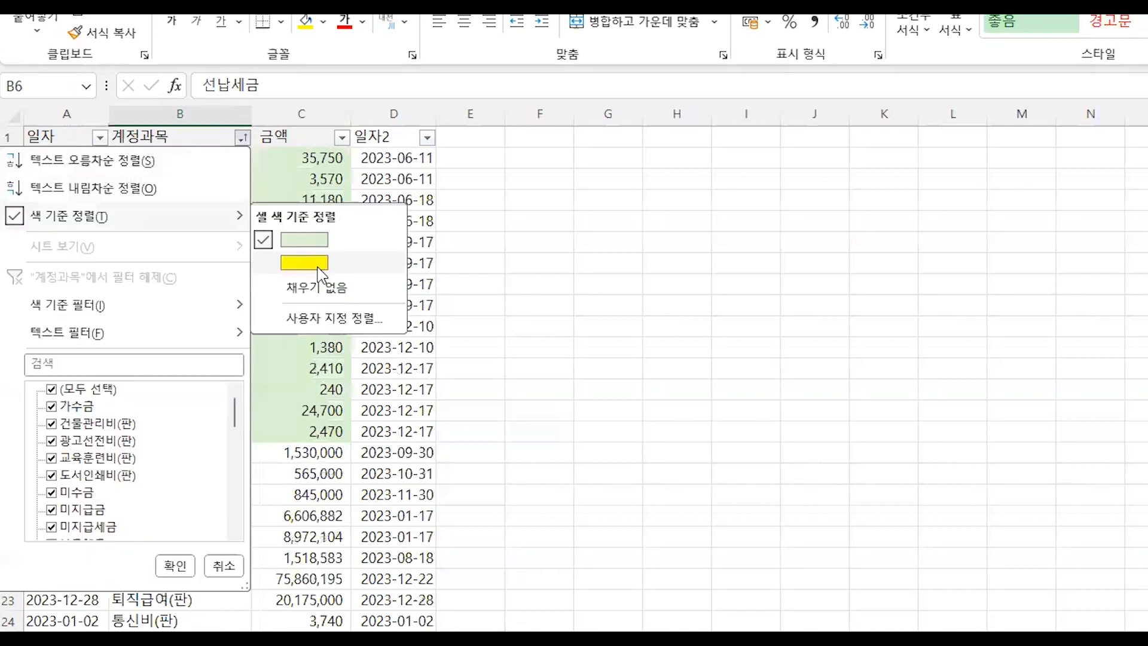
pyautogui.click(303, 263)
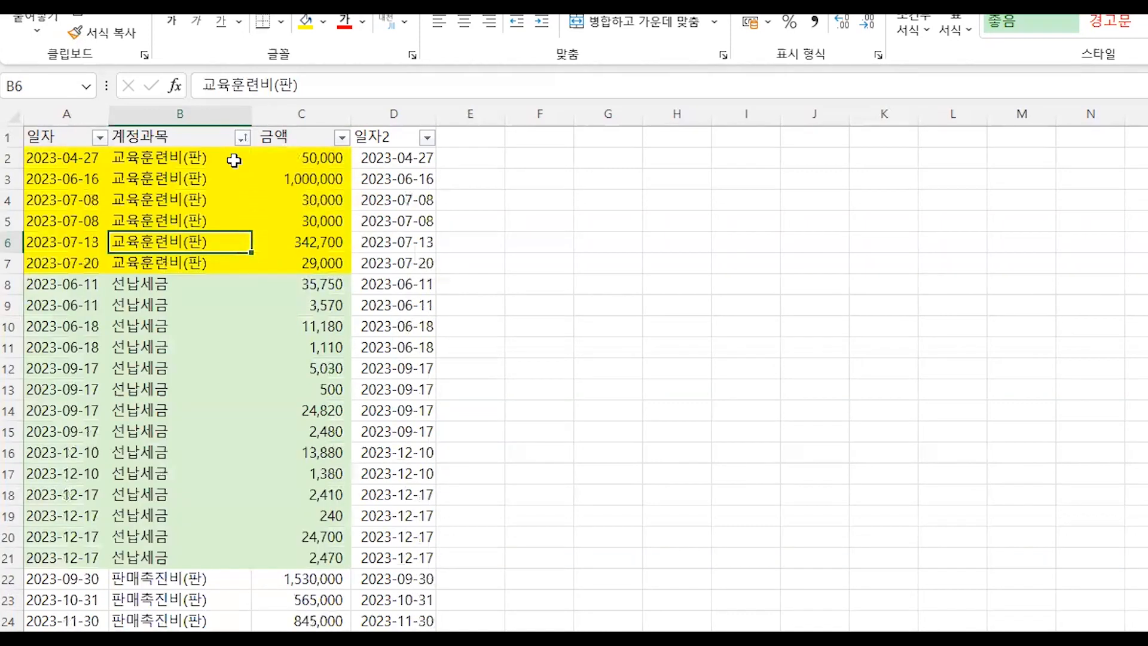
pyautogui.moveTo(78, 511); pyautogui.dragTo(302, 622)
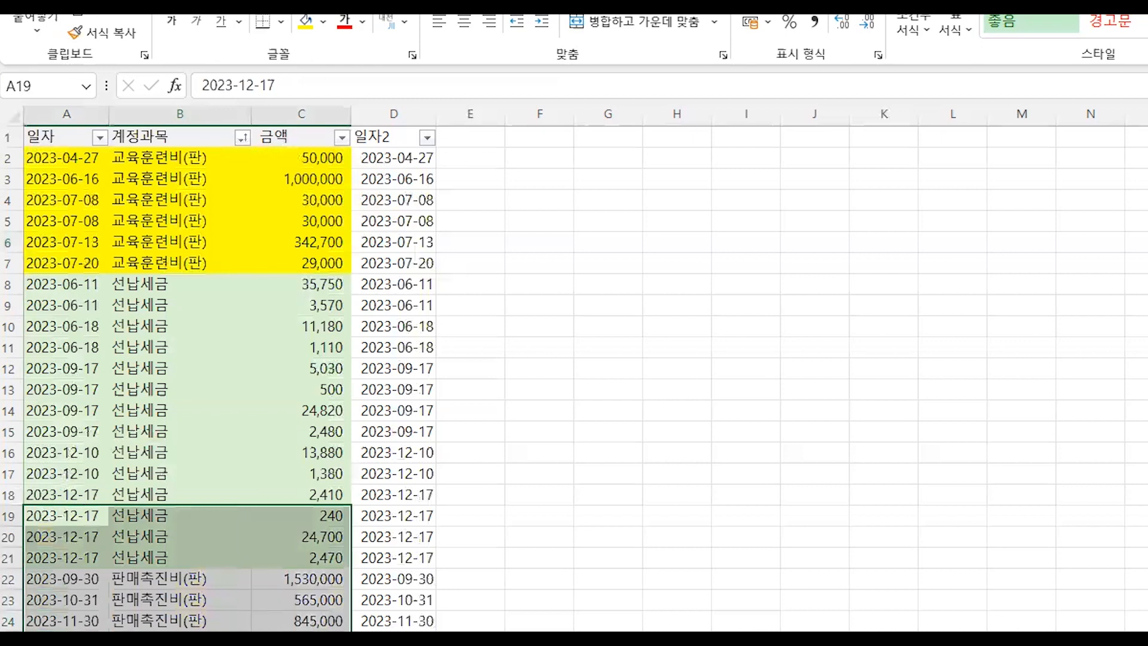
pyautogui.click(219, 282)
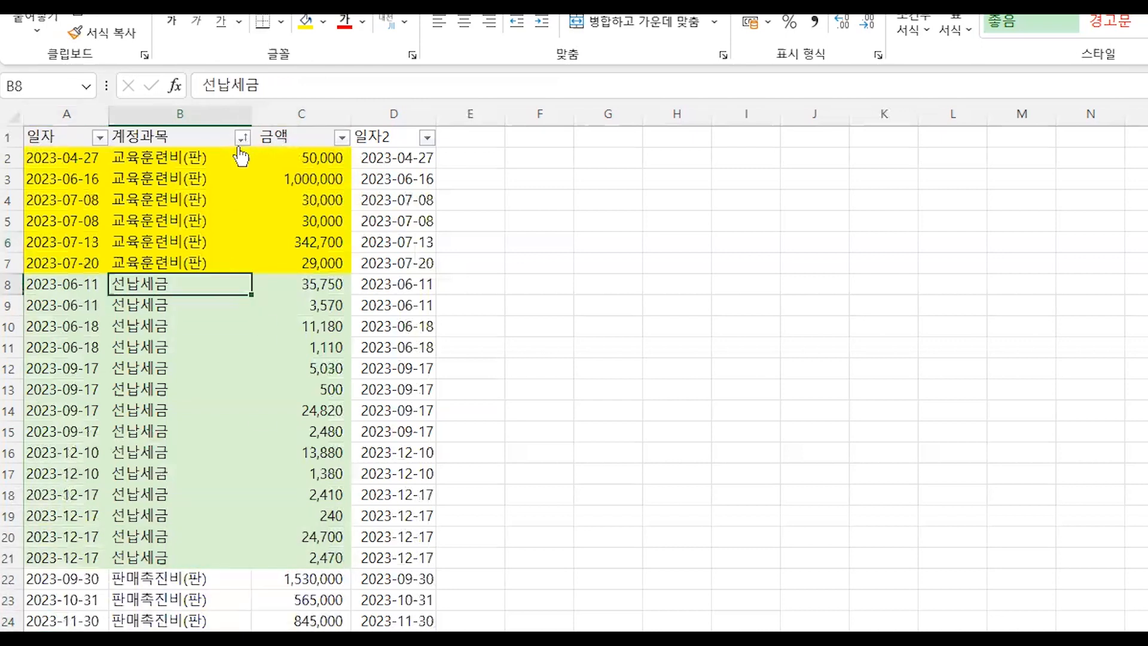
# - Sort the table by 일자 in ascending order
pyautogui.click(99, 137)
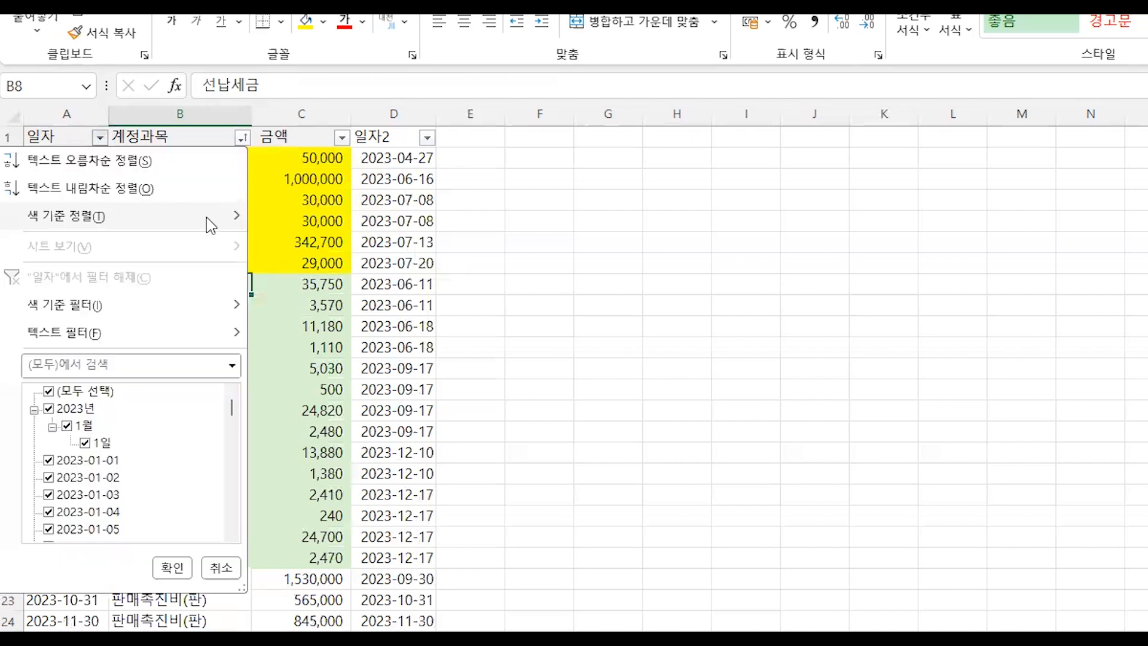
pyautogui.moveTo(206, 217)
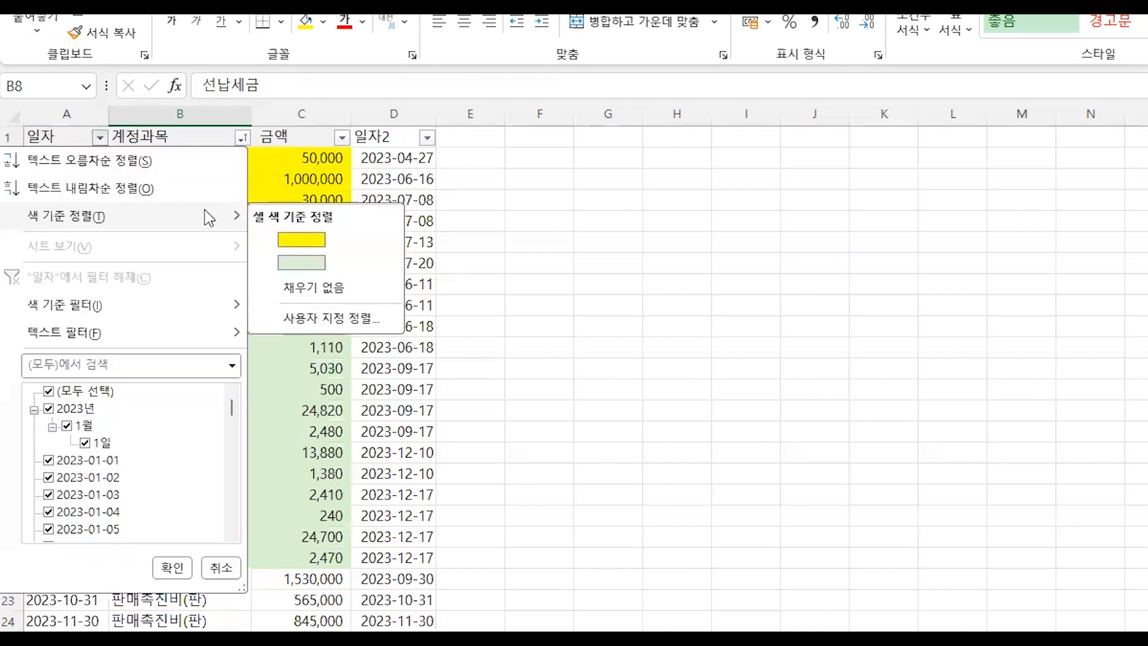
# - Filter the 계정과목 column by cell color, trying yellow and ending on rows with no fill (채우기 없음)
pyautogui.click(242, 137)
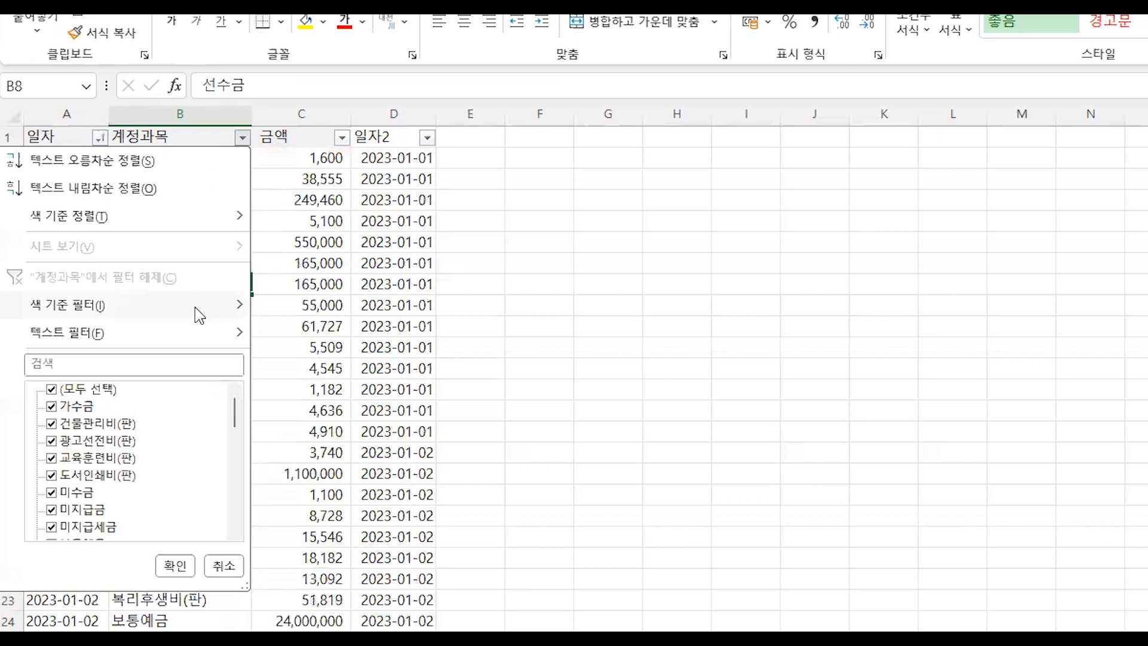
pyautogui.moveTo(225, 312)
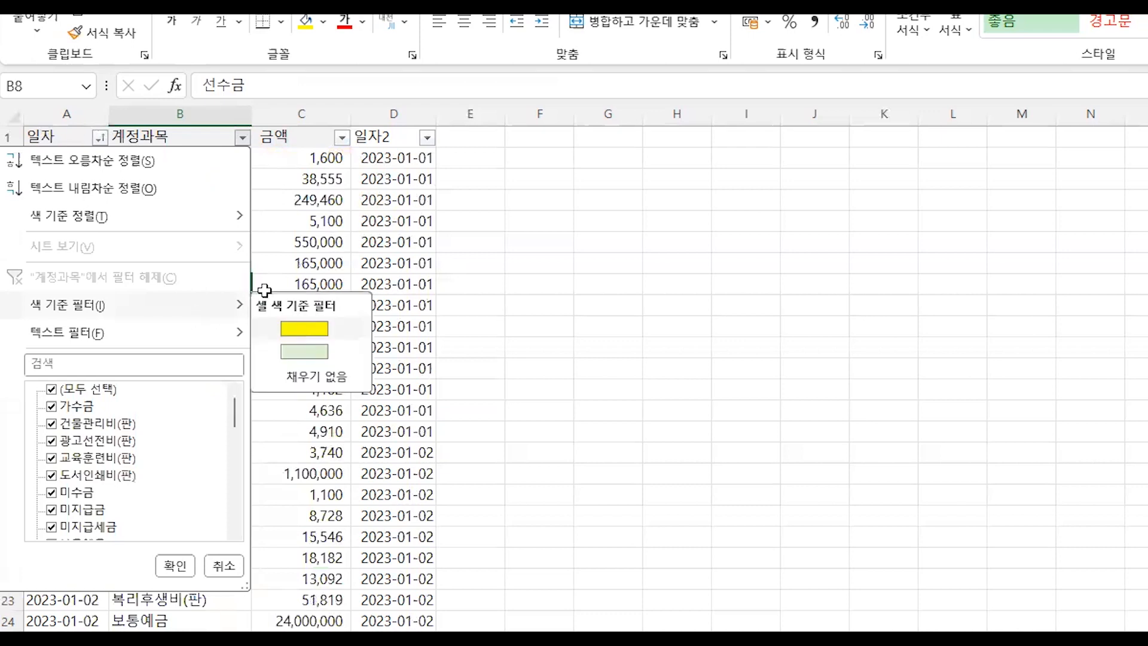
pyautogui.click(299, 329)
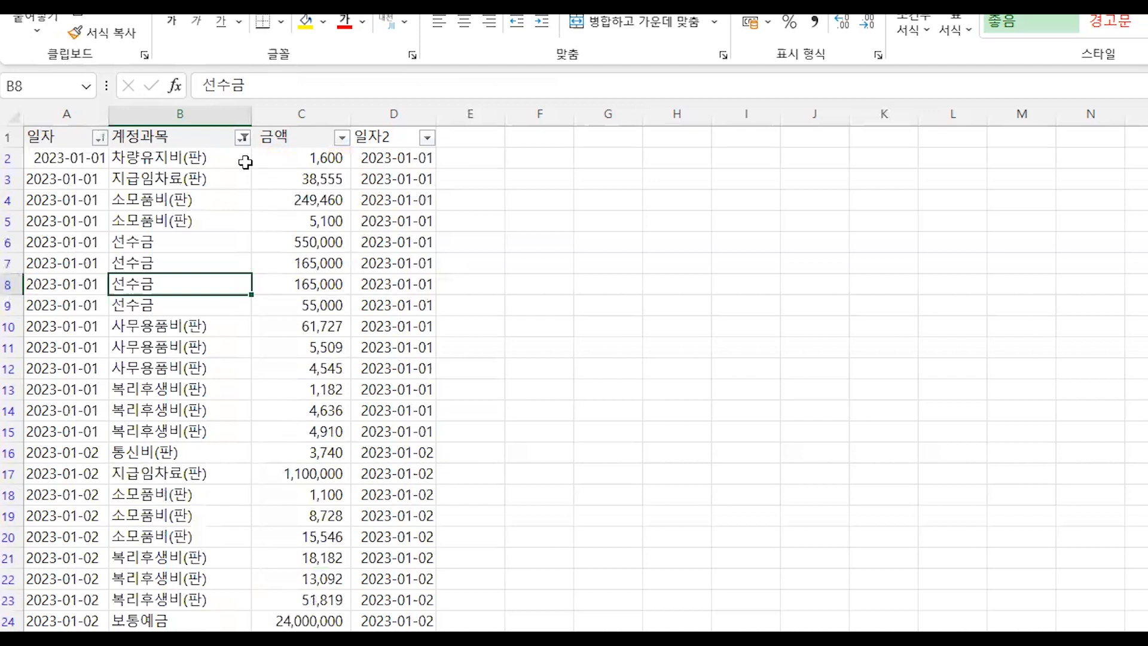
# - Clear the color filter on 계정과목 and apply a text filter showing only rows equal to 선수금
pyautogui.click(243, 139)
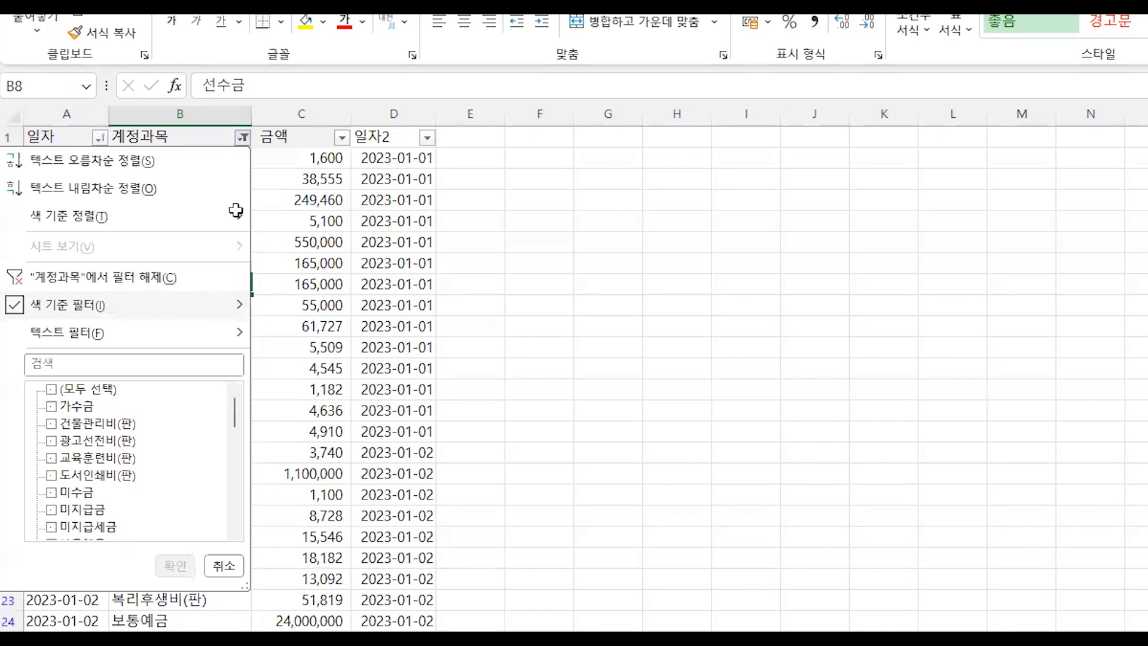
pyautogui.click(243, 140)
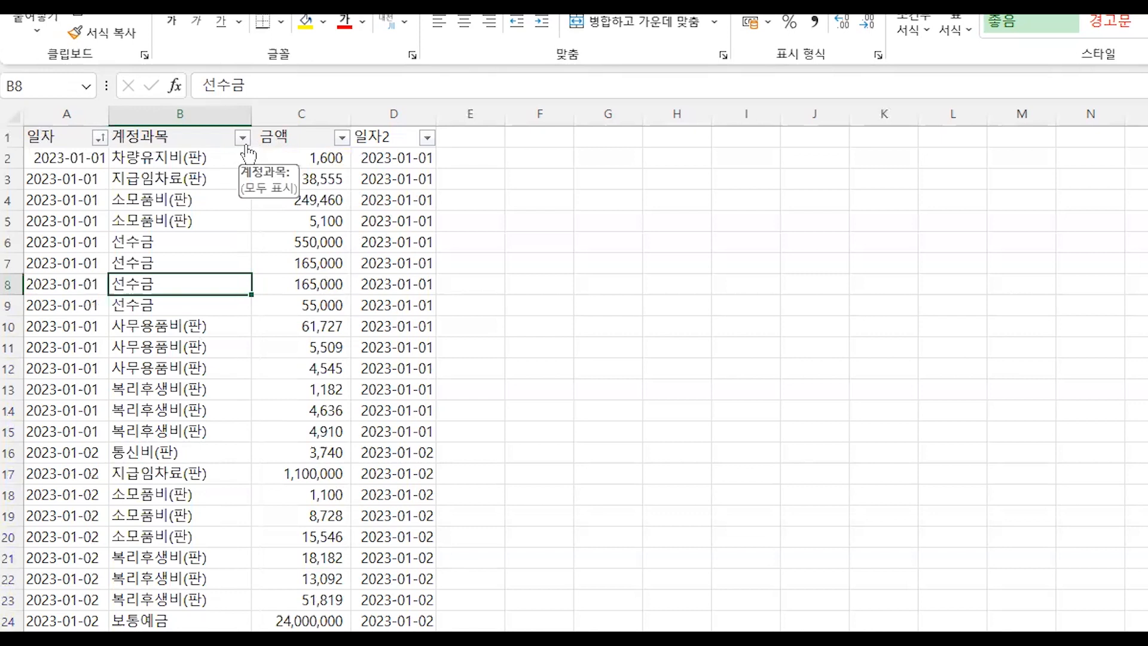
pyautogui.click(243, 139)
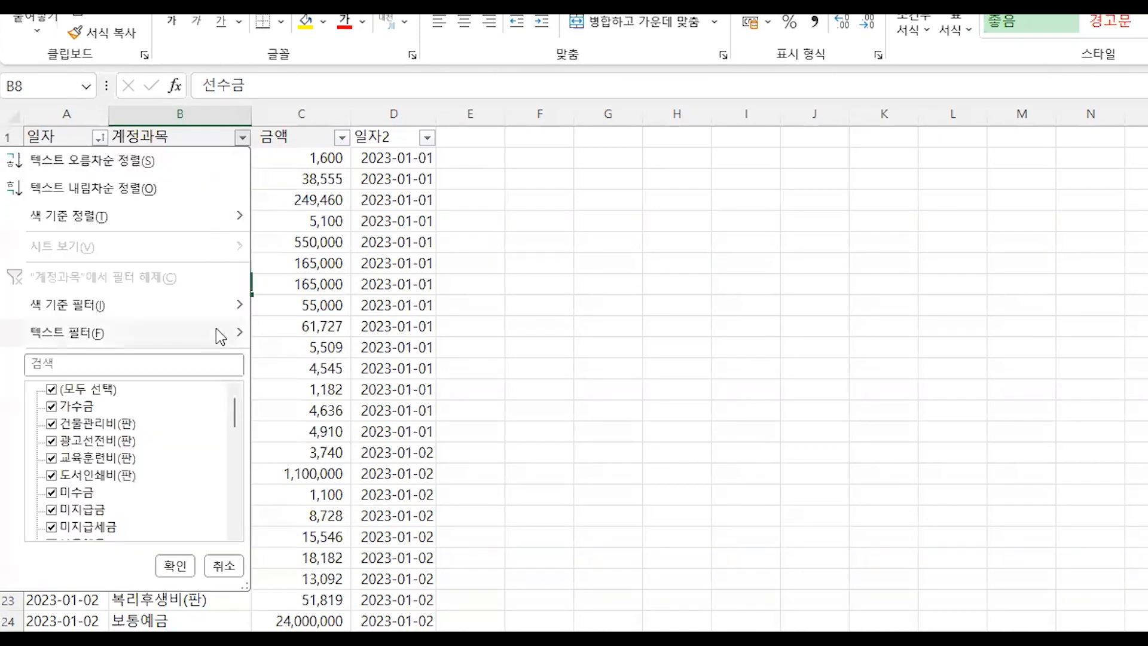
pyautogui.moveTo(220, 337)
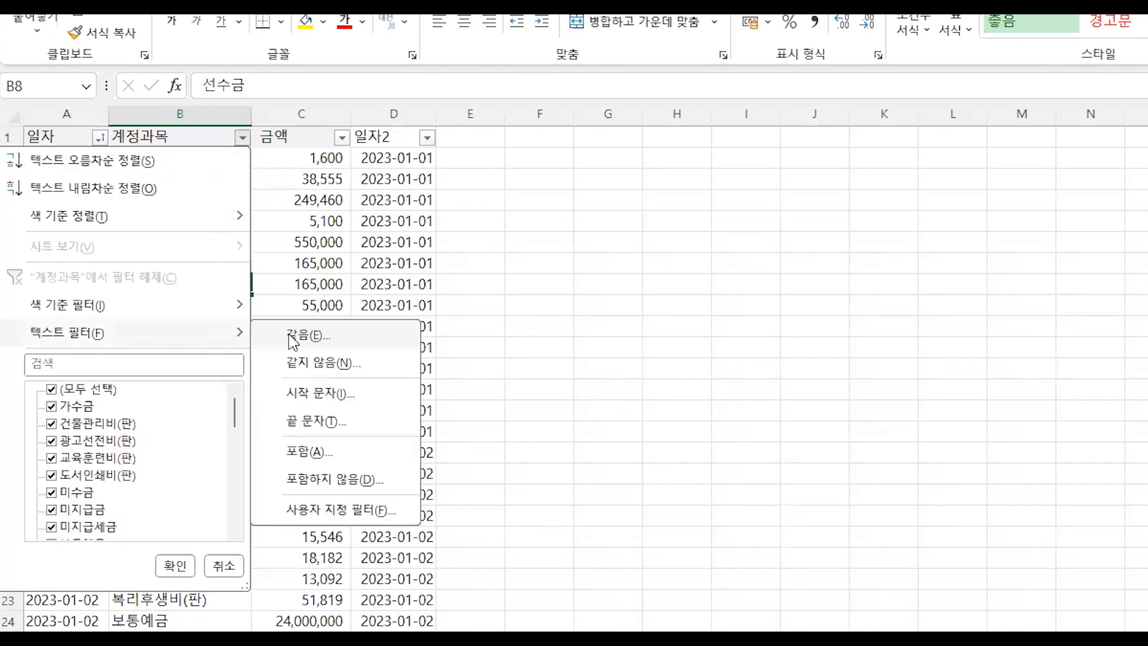
pyautogui.click(348, 344)
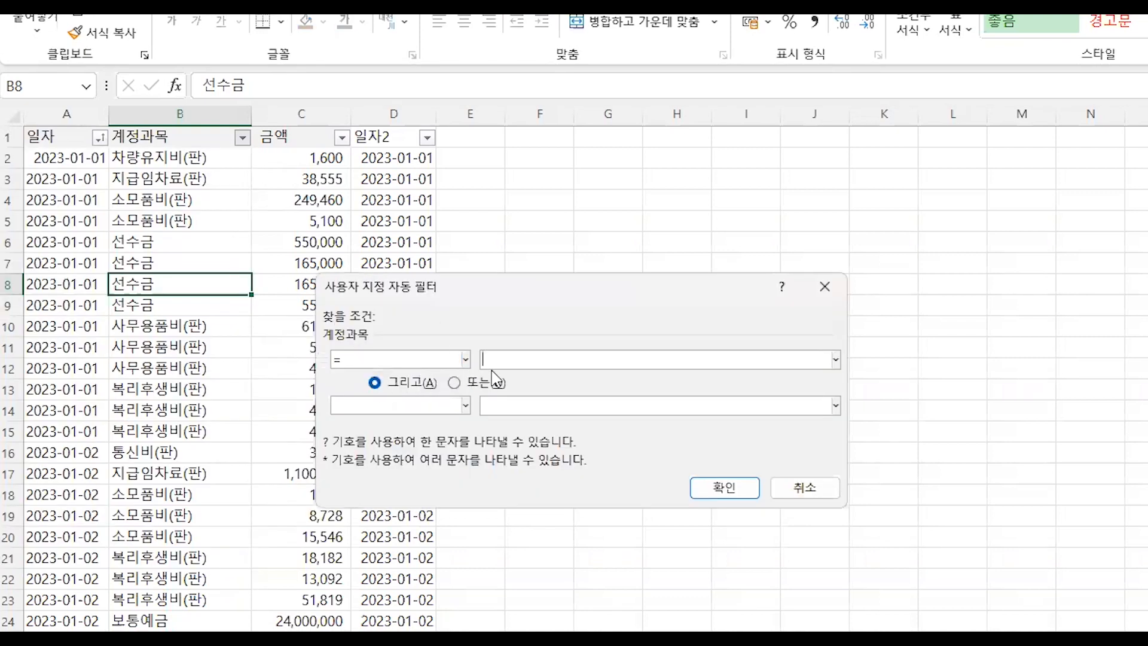
pyautogui.write('선수금')
pyautogui.click(745, 489)
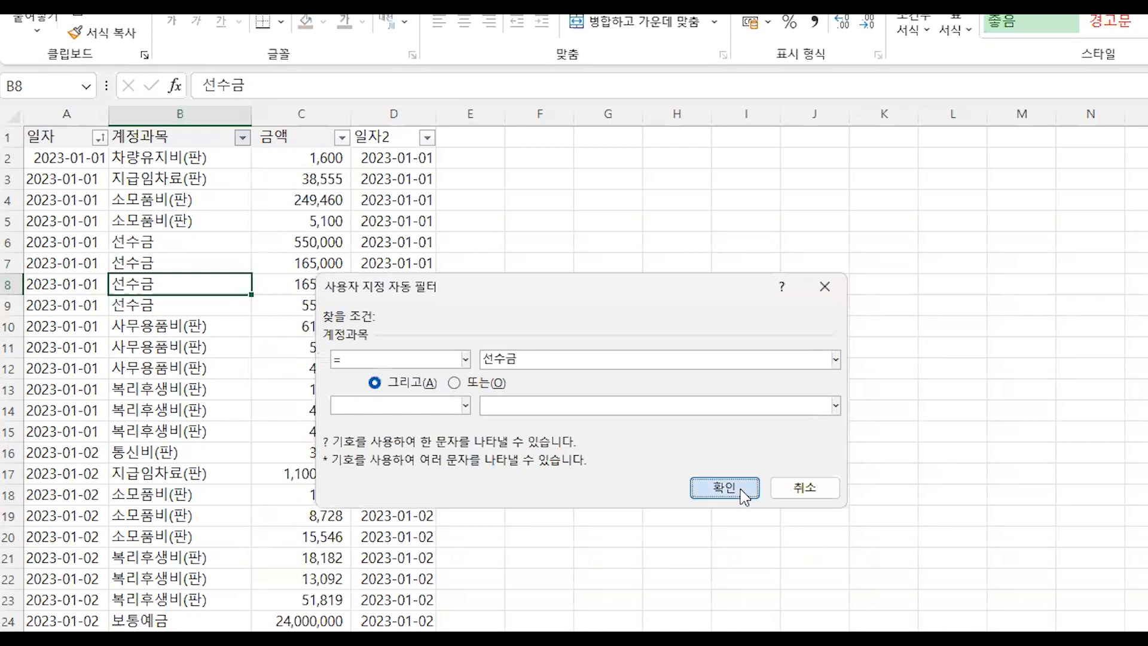
pyautogui.press('Return')
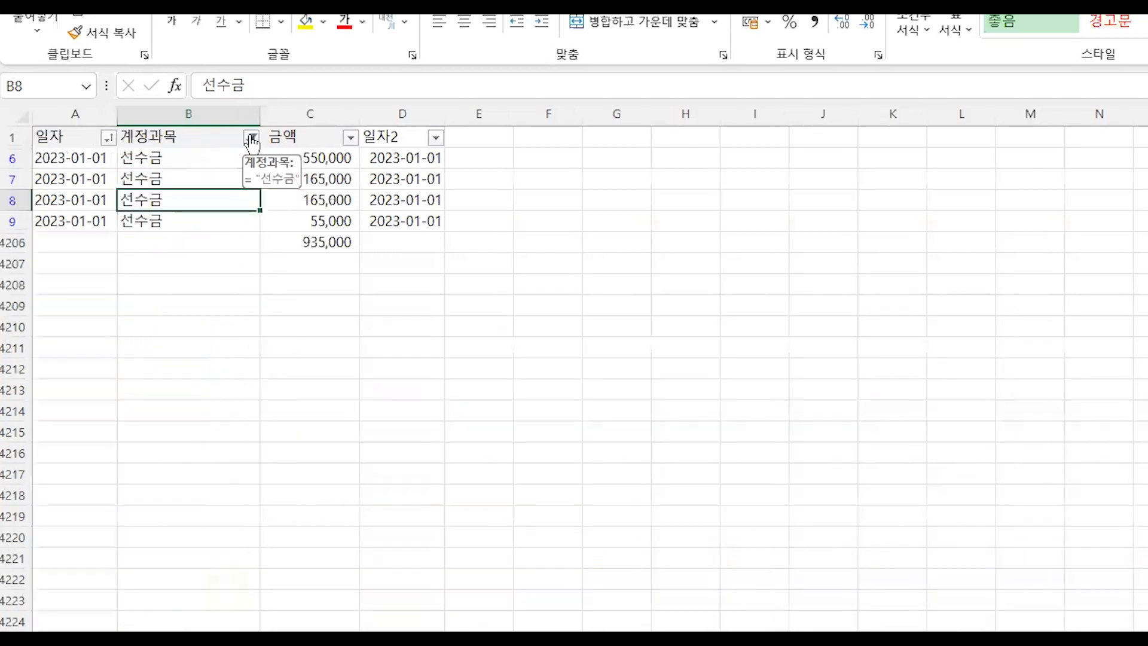
# - Change the 계정과목 text filter to show only rows not equal to 선수금
pyautogui.click(249, 135)
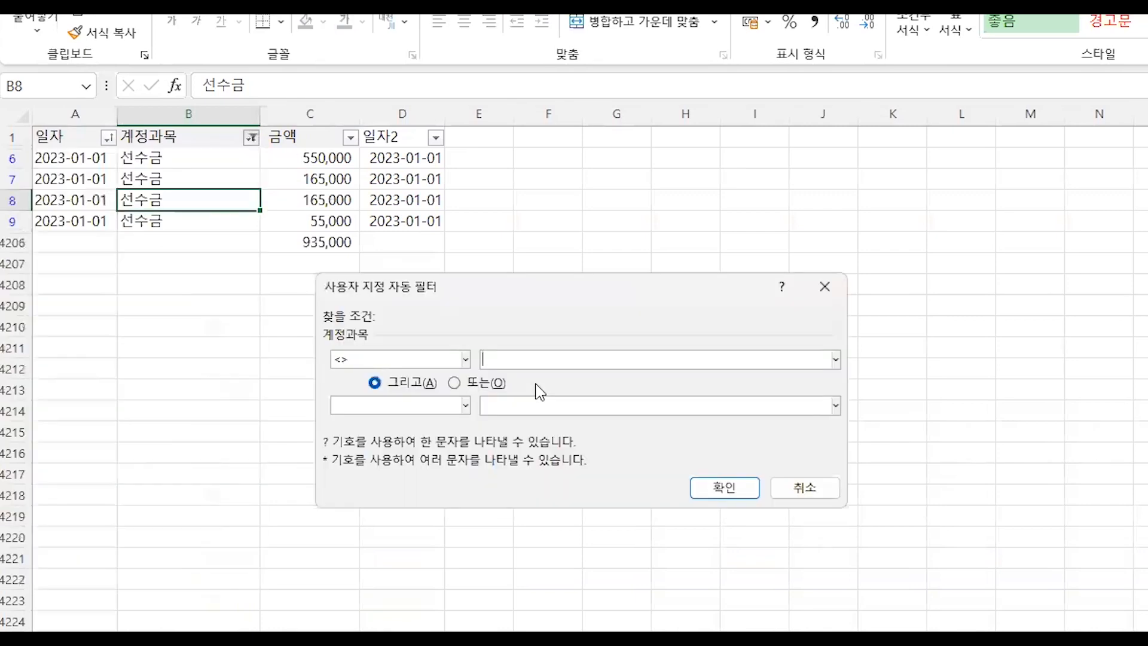
pyautogui.write('선수금')
pyautogui.click(724, 495)
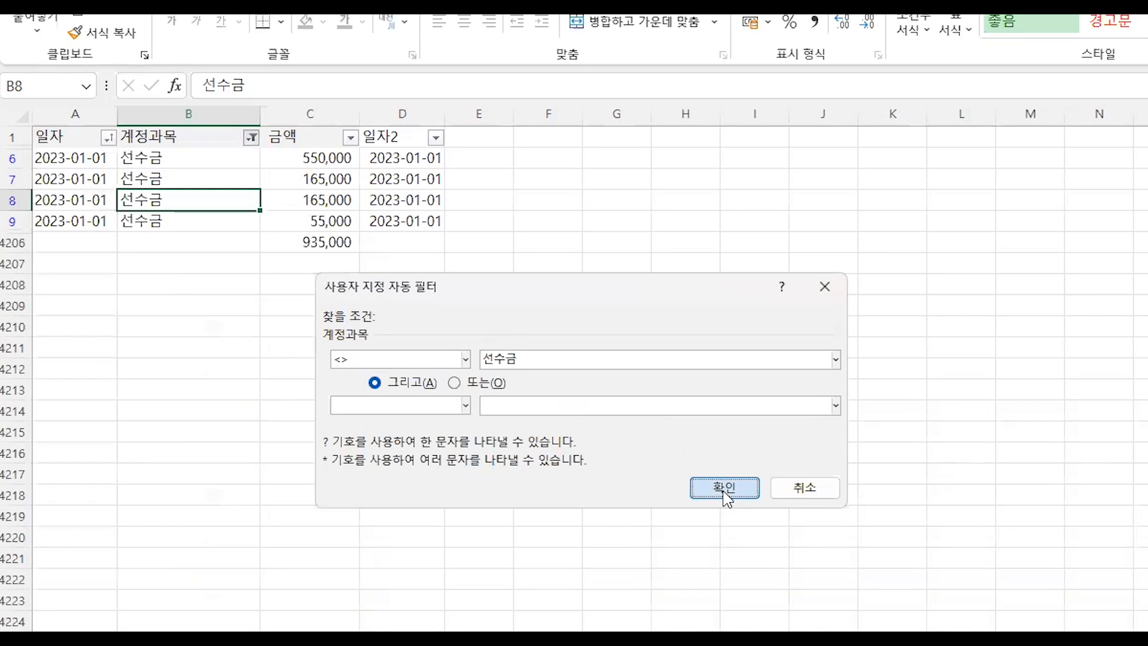
pyautogui.press('Return')
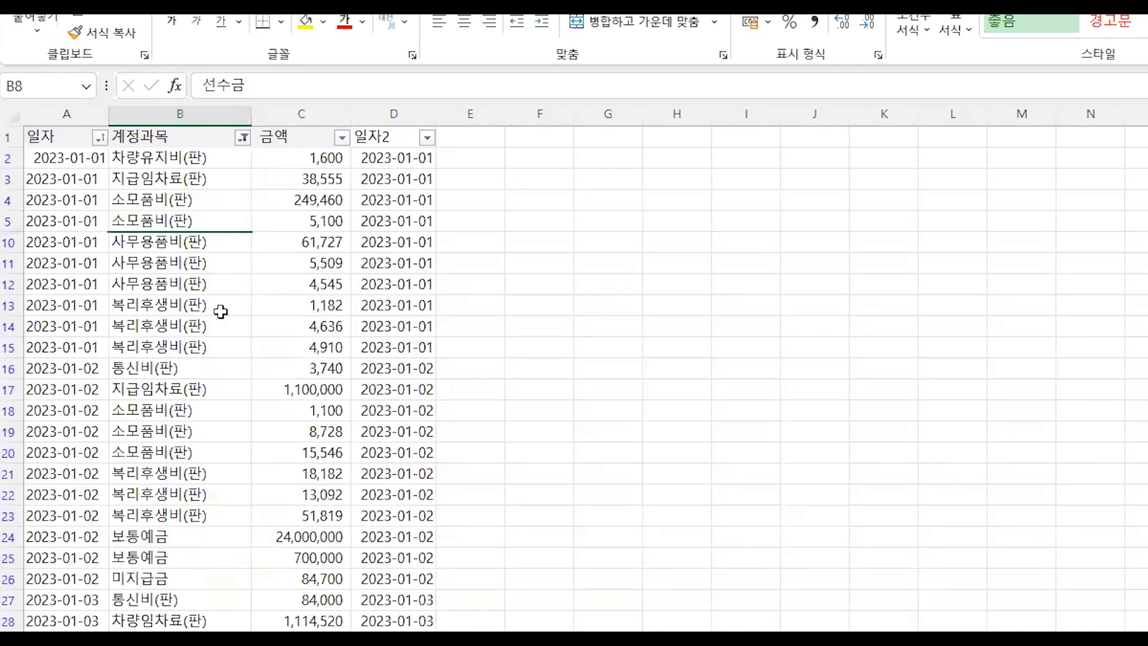
pyautogui.click(190, 471)
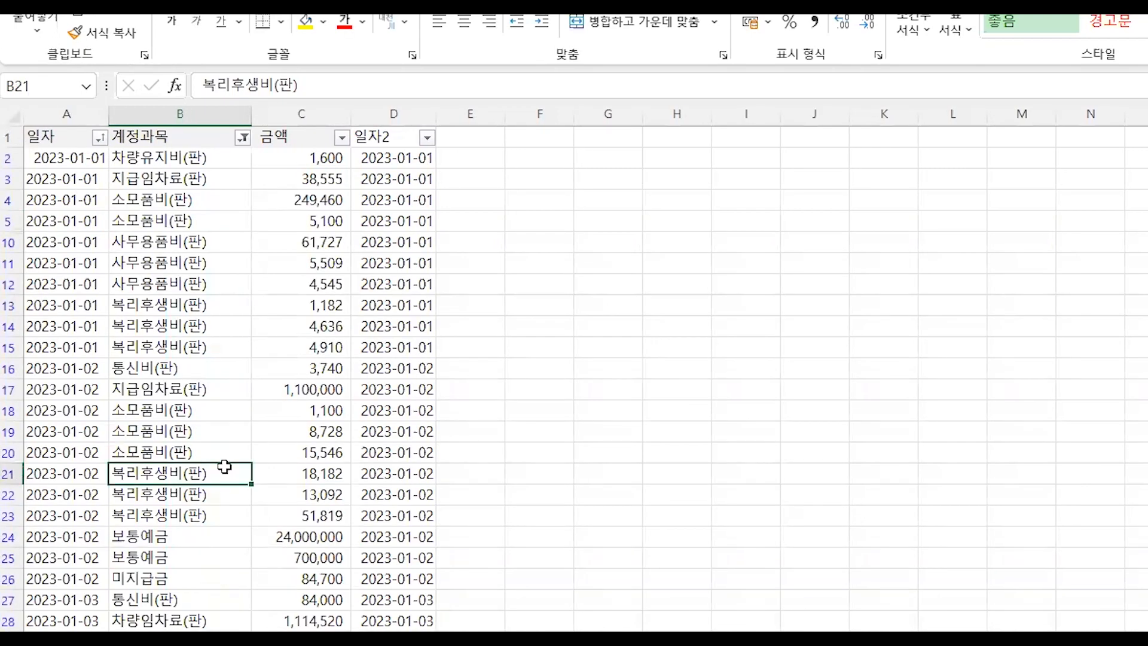
pyautogui.click(226, 197)
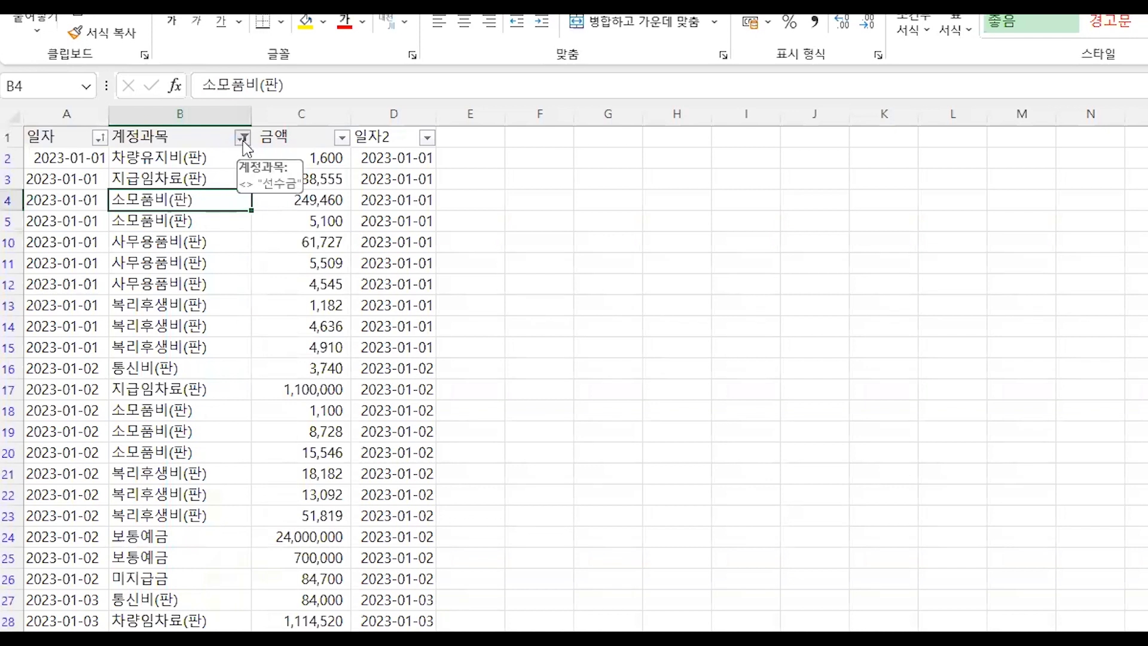
# - Look over the other text filter conditions for 계정과목 and clear the column's filter
pyautogui.click(242, 138)
pyautogui.moveTo(235, 332)
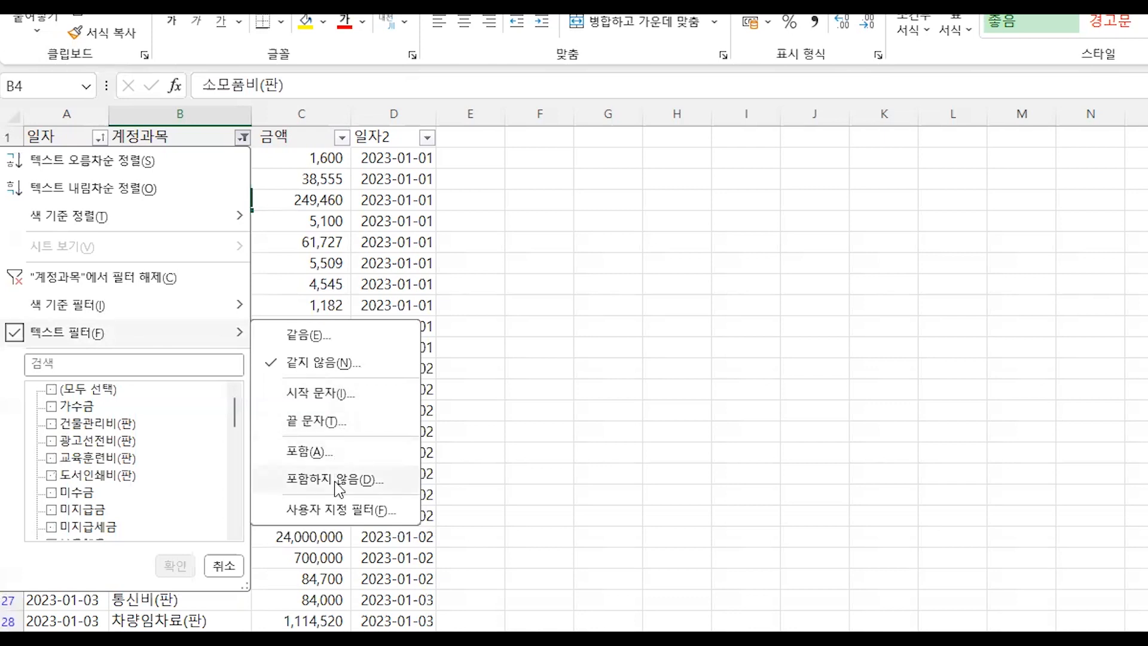
pyautogui.click(185, 280)
pyautogui.click(212, 264)
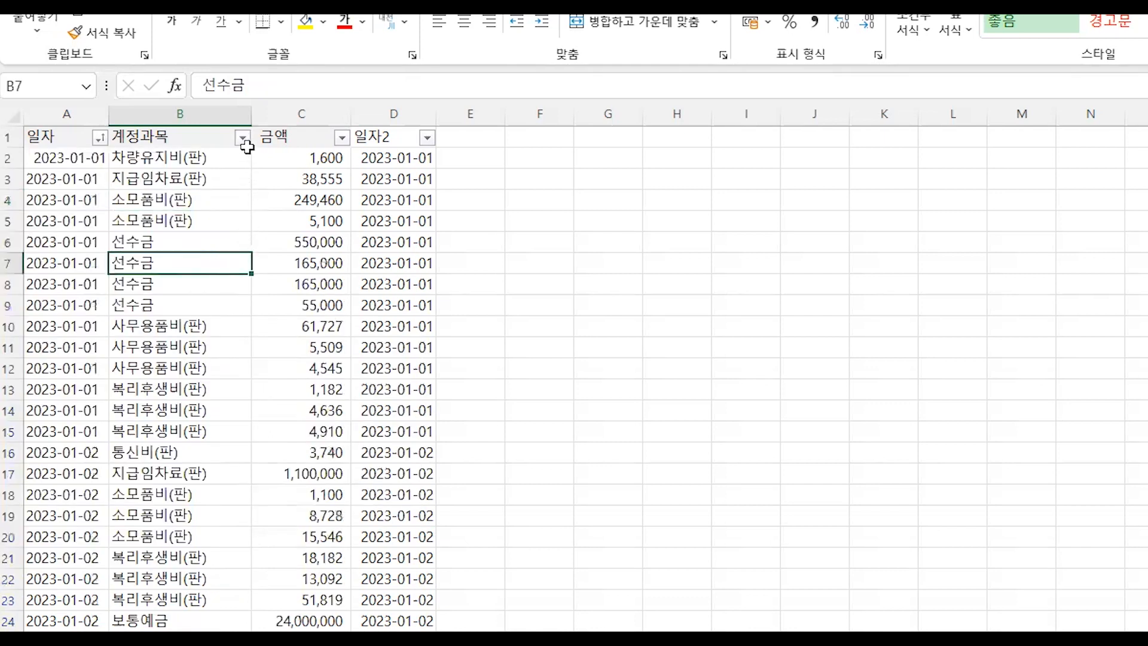
# - Filter the 금액 column with a number filter showing the top 10 items (상위 10 항목)
pyautogui.click(343, 138)
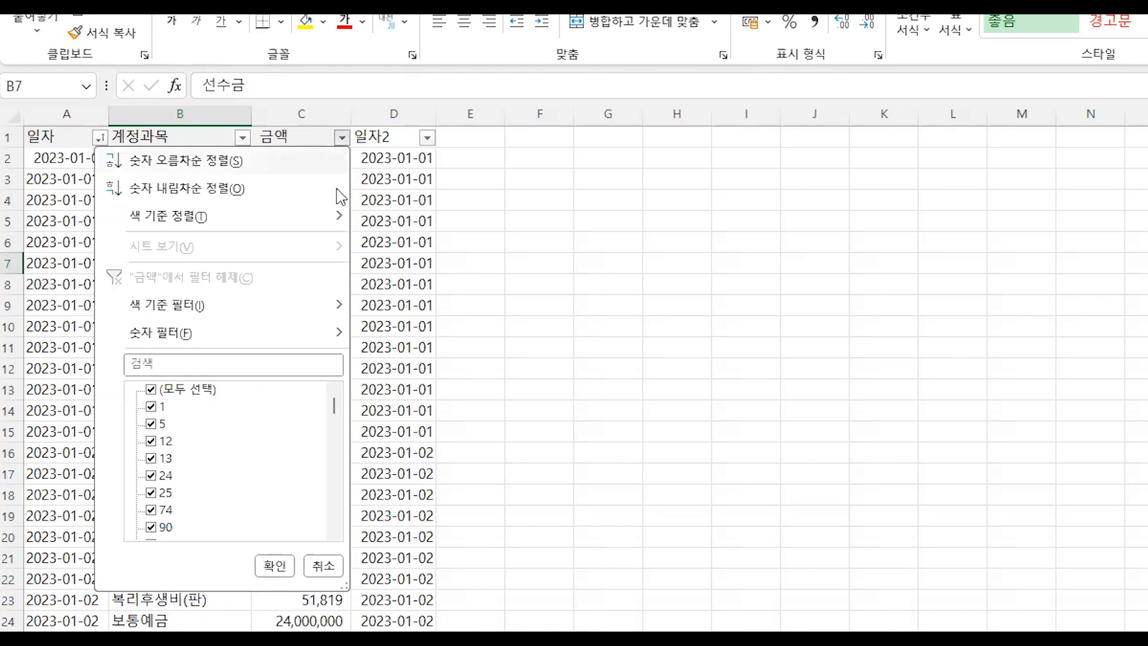
pyautogui.click(333, 333)
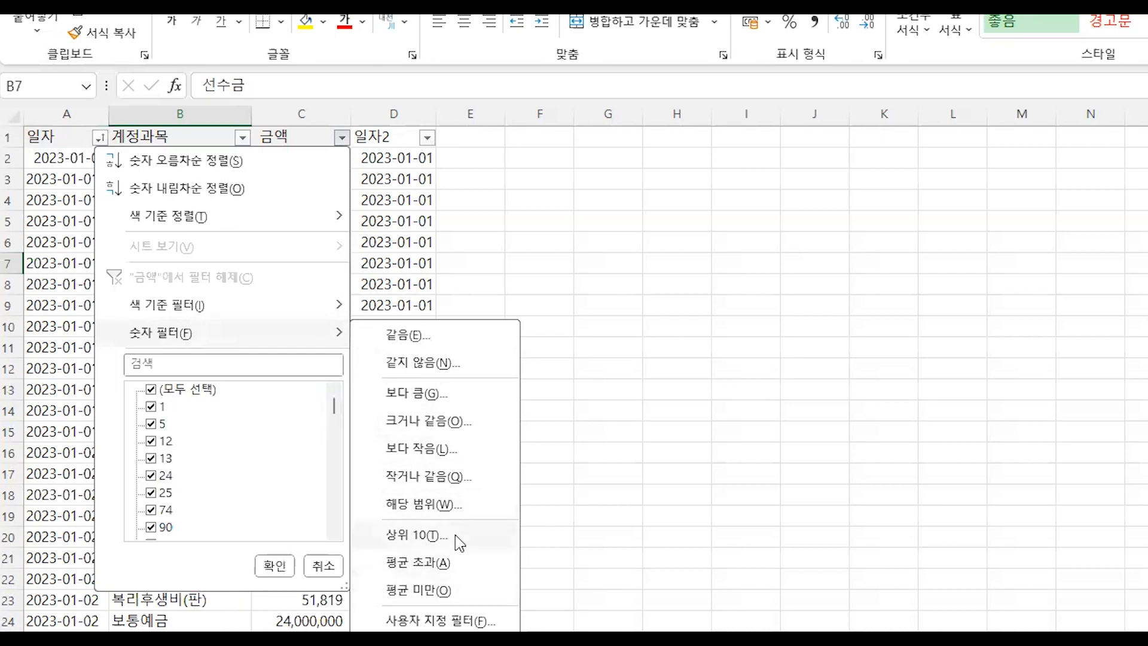
pyautogui.click(490, 529)
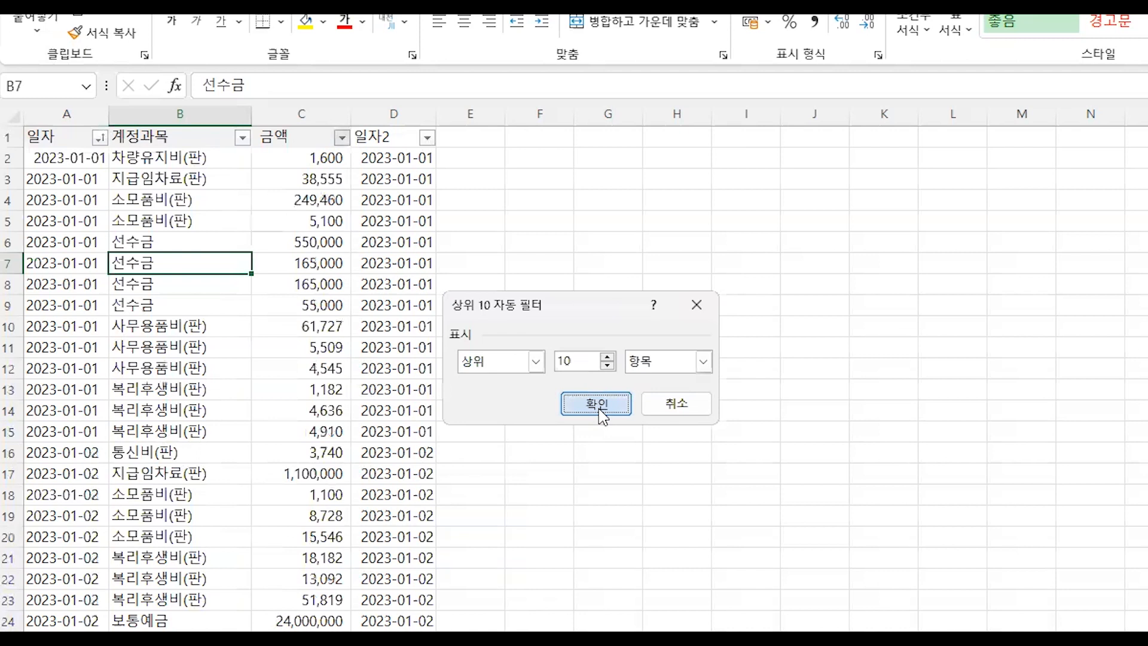
pyautogui.press('Return')
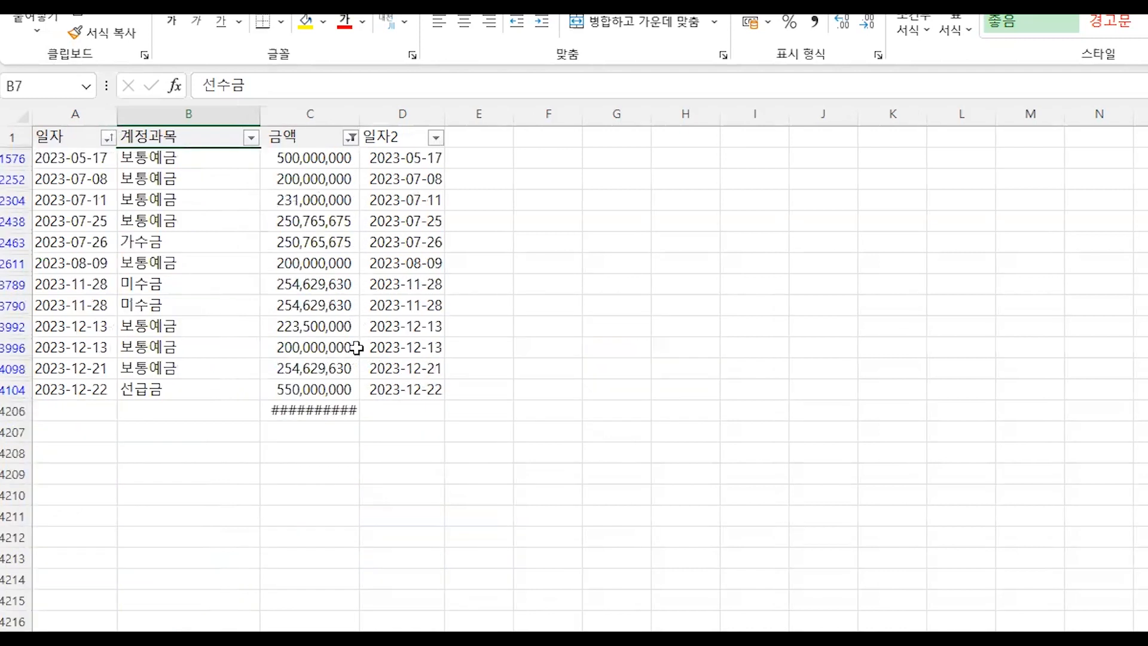
# - Clear the top 10 filter from the 금액 column
pyautogui.click(351, 137)
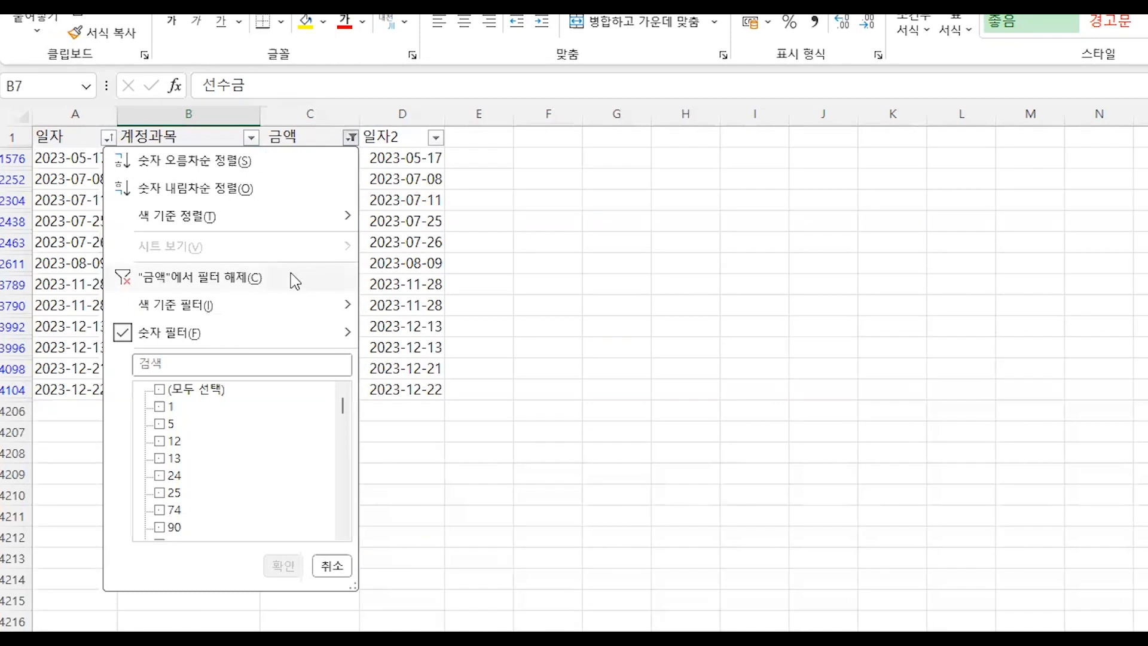
pyautogui.click(290, 277)
pyautogui.click(291, 273)
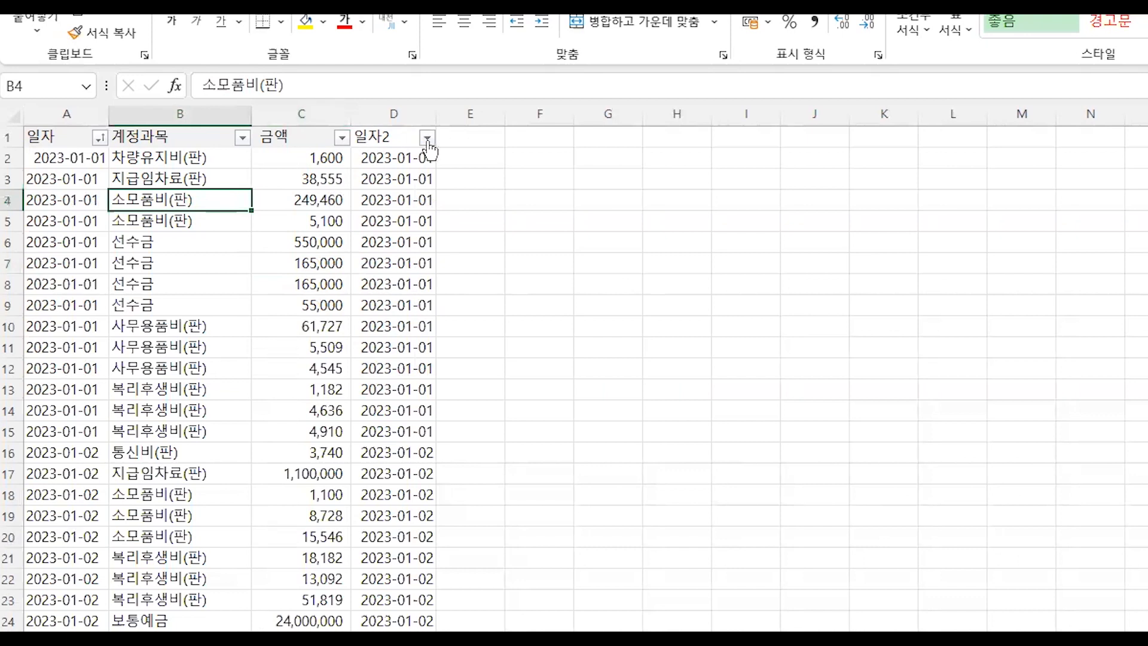
# - Examine the date filter conditions offered for the 일자2 column without applying any
pyautogui.click(428, 140)
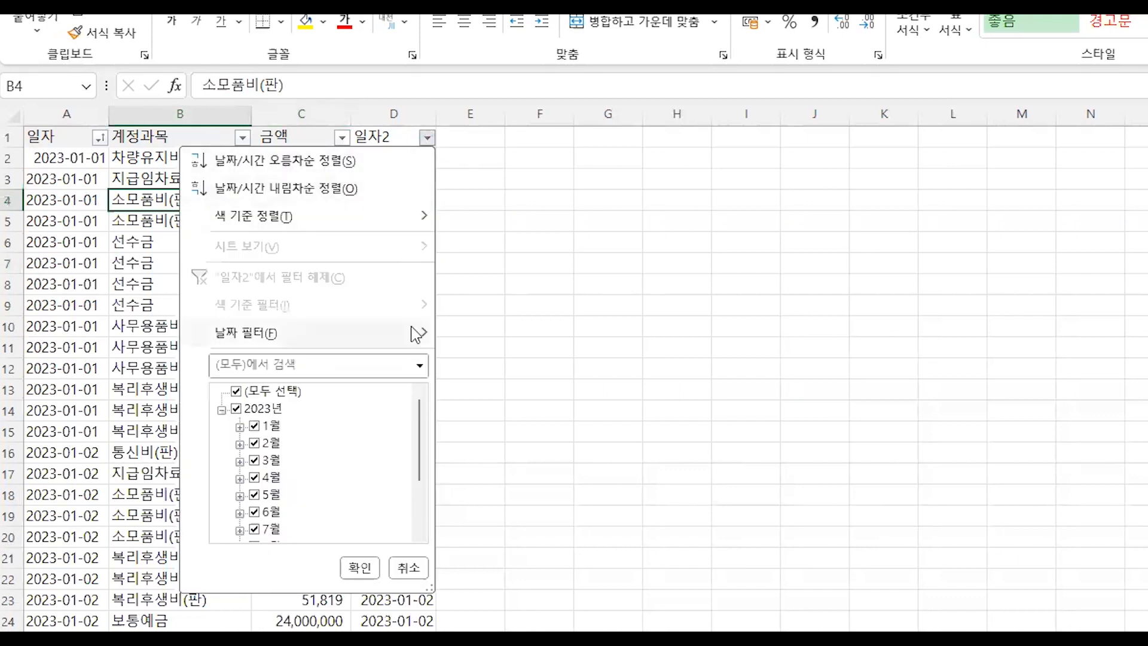
pyautogui.moveTo(414, 334)
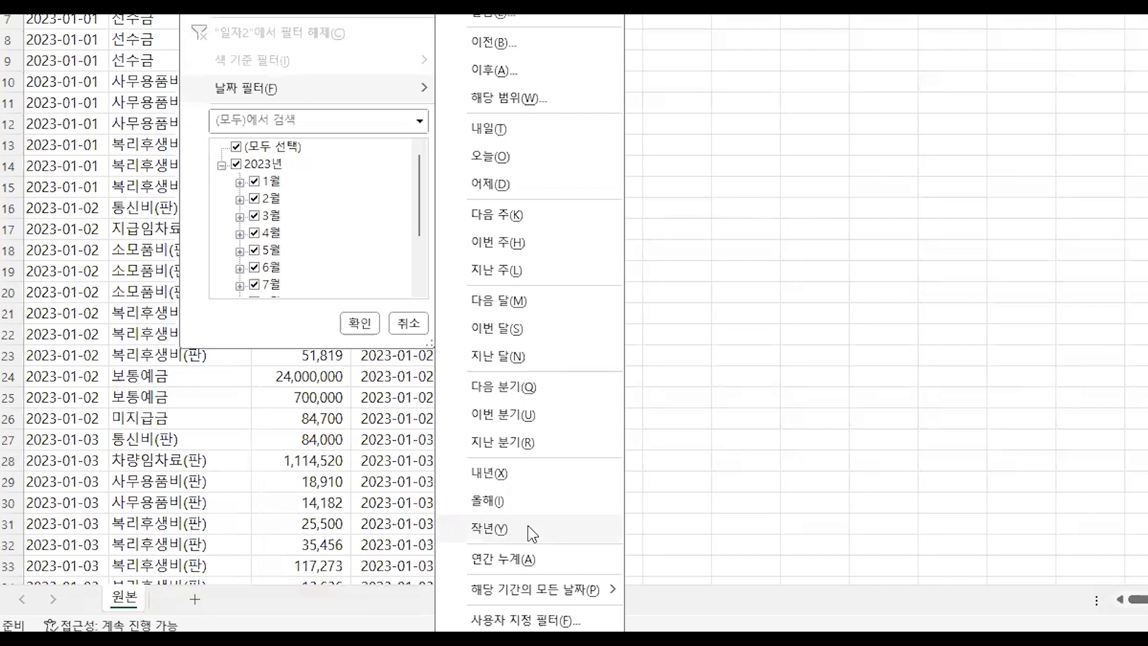
pyautogui.click(141, 104)
pyautogui.click(164, 66)
# - Filter the 계정과목 column to the entries matching the search term 운반비
pyautogui.click(242, 138)
pyautogui.click(143, 366)
pyautogui.write('운반ㅂ')
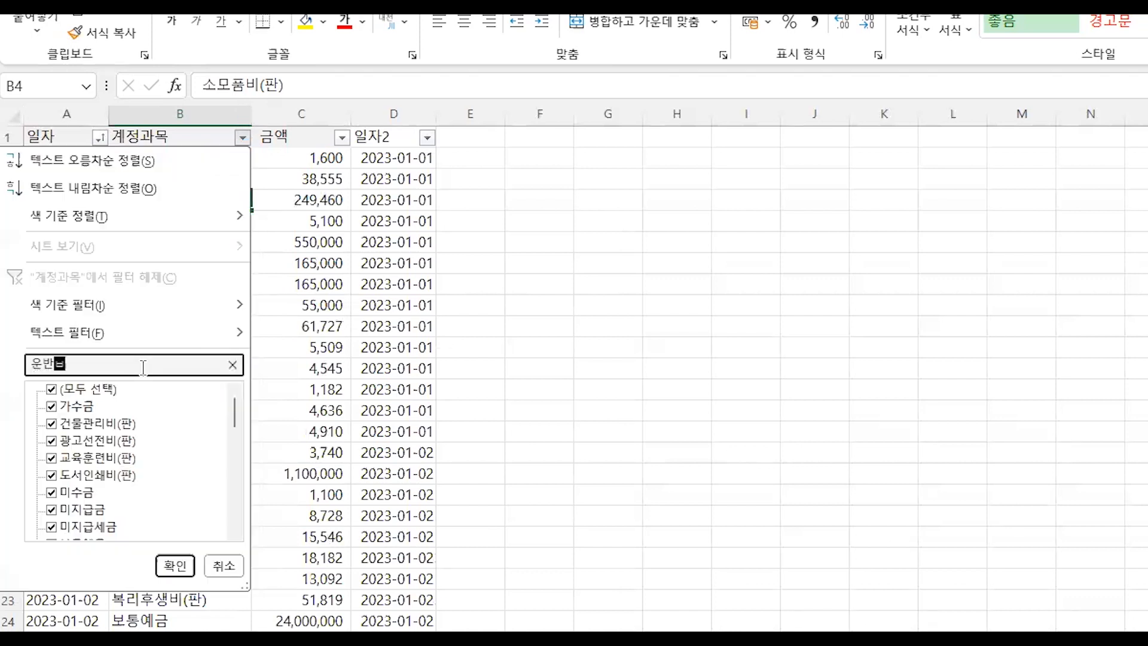
pyautogui.write('ㅣ')
pyautogui.press('Return')
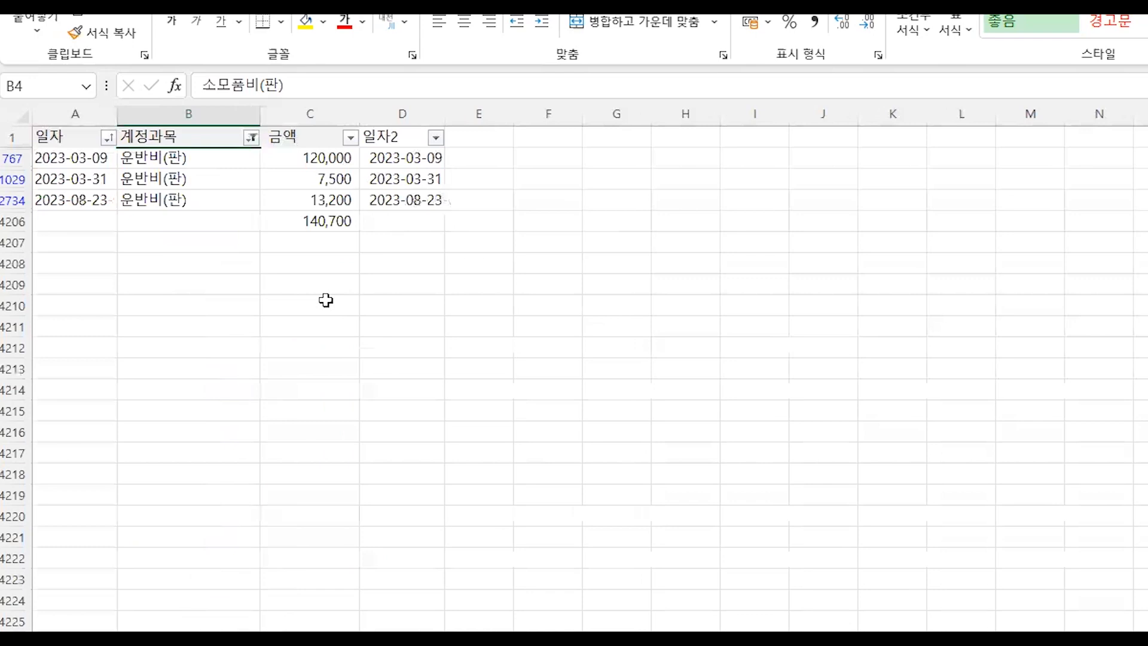
# - Delete all the filtered 운반비(판) rows from the ledger
pyautogui.click(238, 227)
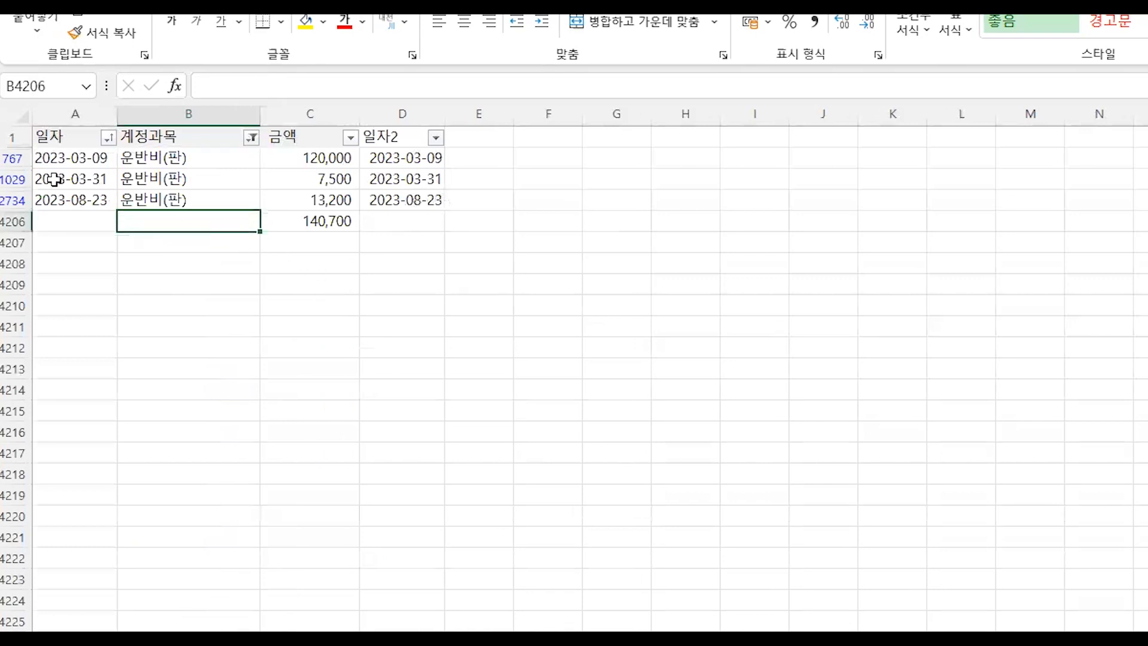
pyautogui.moveTo(12, 159); pyautogui.dragTo(13, 200)
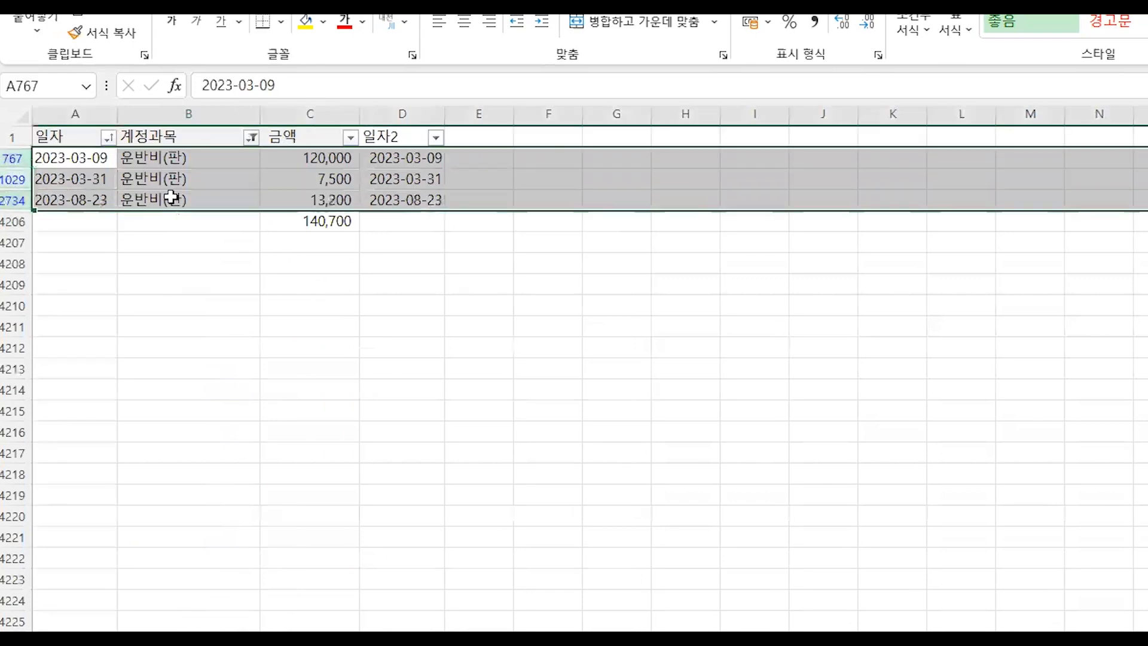
pyautogui.rightClick(189, 199)
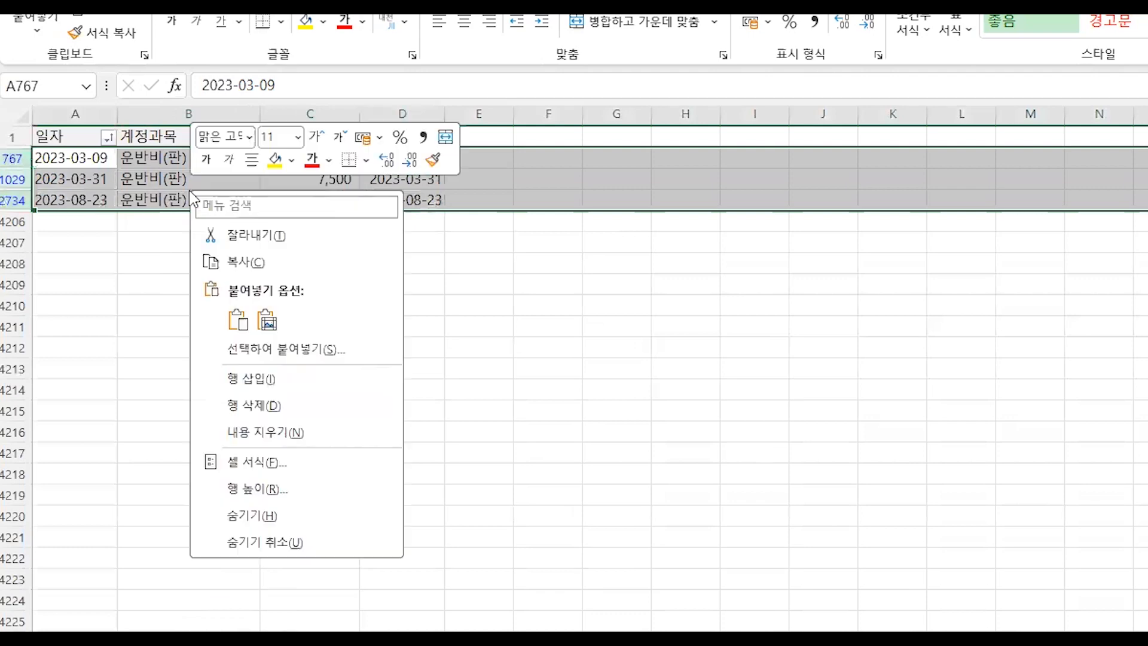
pyautogui.click(277, 407)
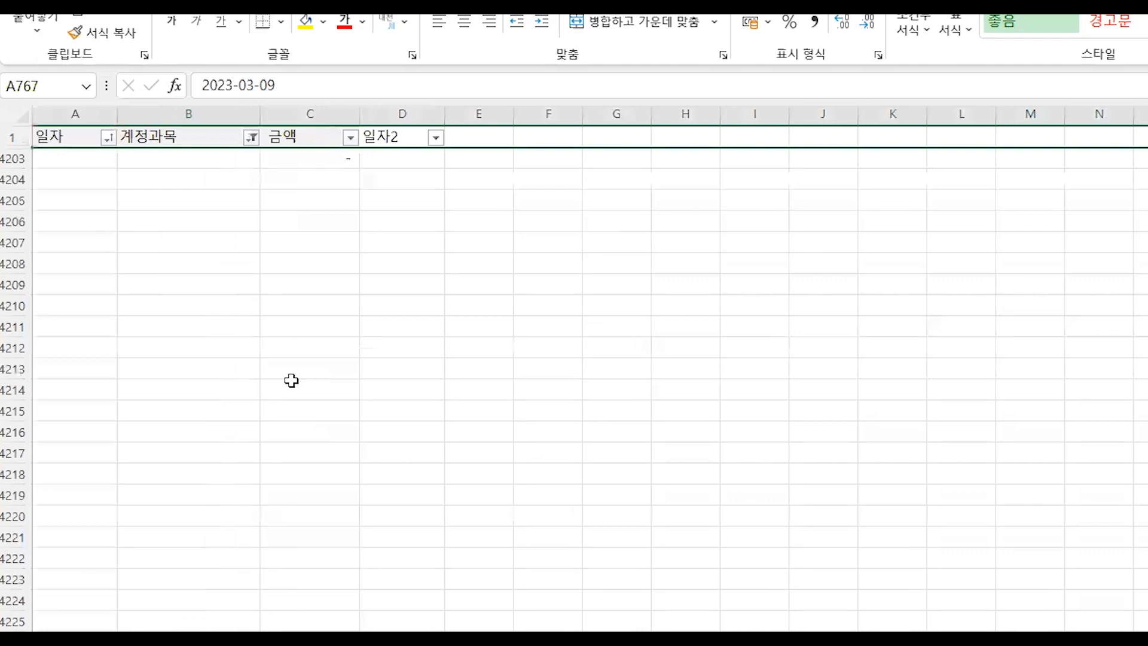
pyautogui.click(291, 381)
# - Search the 계정과목 filter list for 운반비 to check for remaining entries, and close the list without filtering
pyautogui.click(252, 138)
pyautogui.click(189, 366)
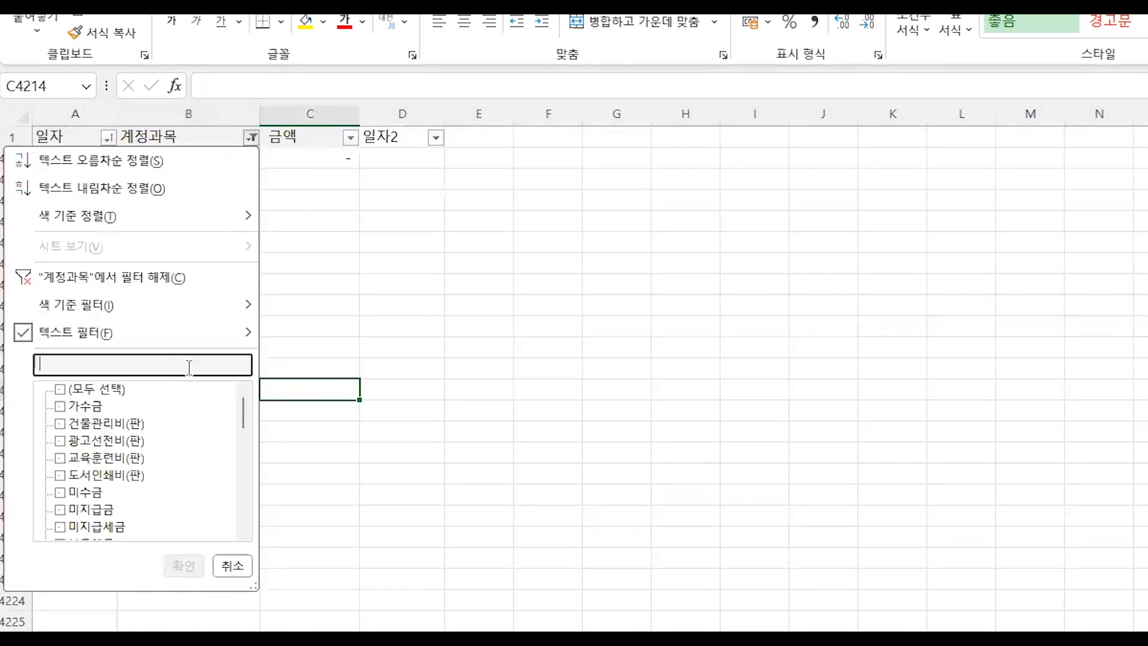
pyautogui.write('운반비')
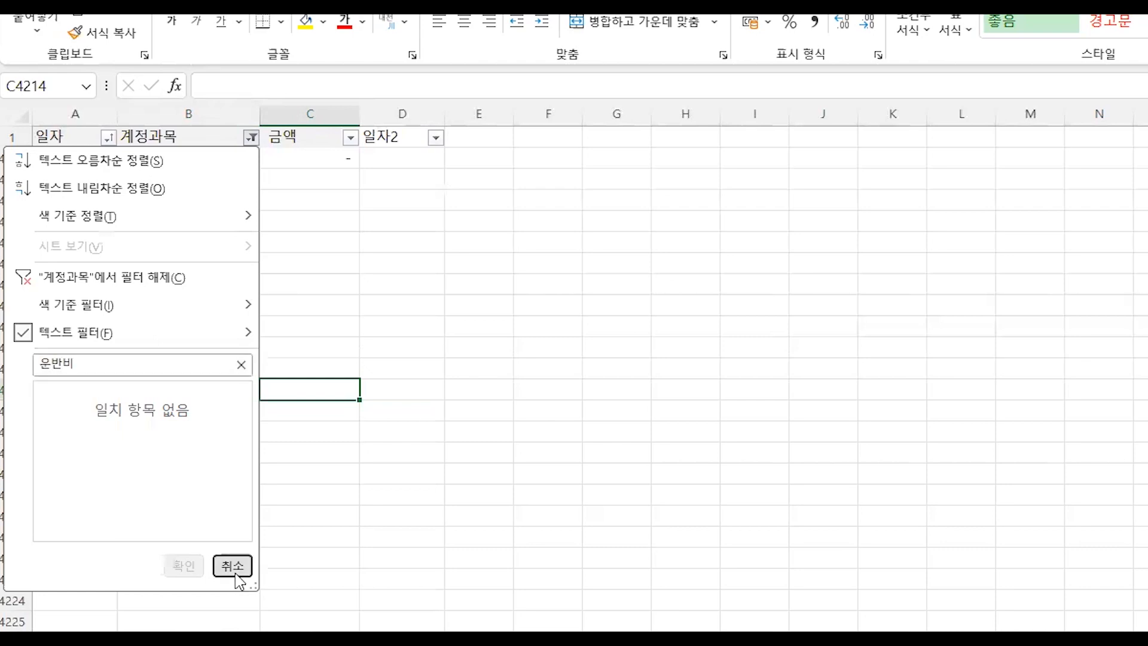
pyautogui.click(253, 139)
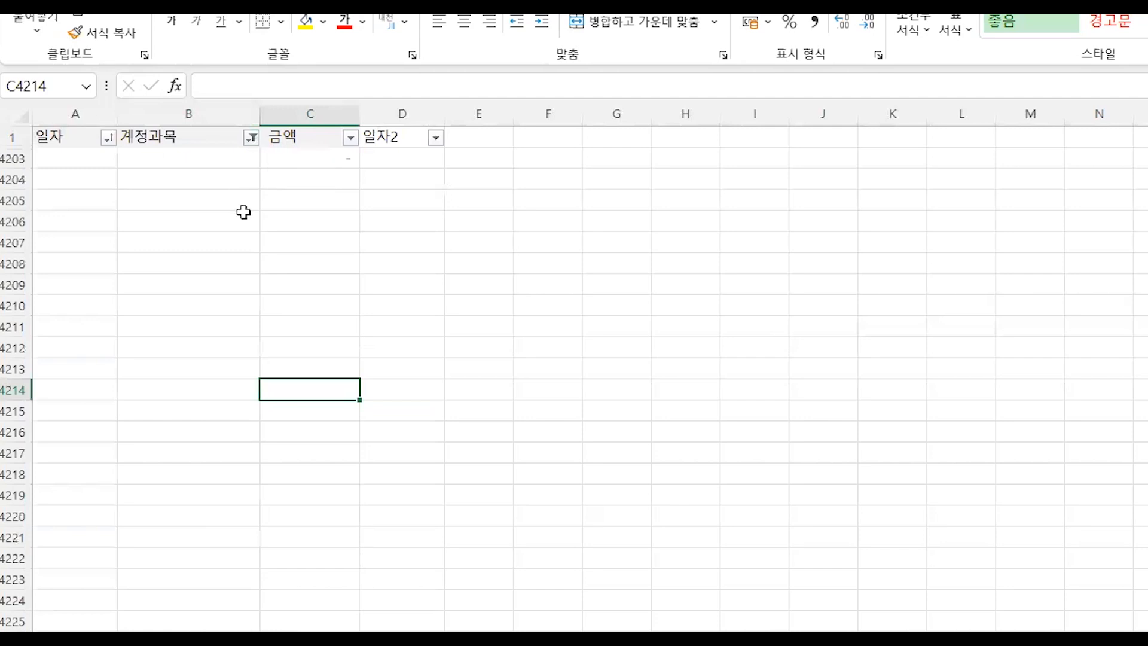
# - Clear the 계정과목 filter to display all ledger rows
pyautogui.click(253, 139)
pyautogui.click(178, 571)
pyautogui.click(298, 285)
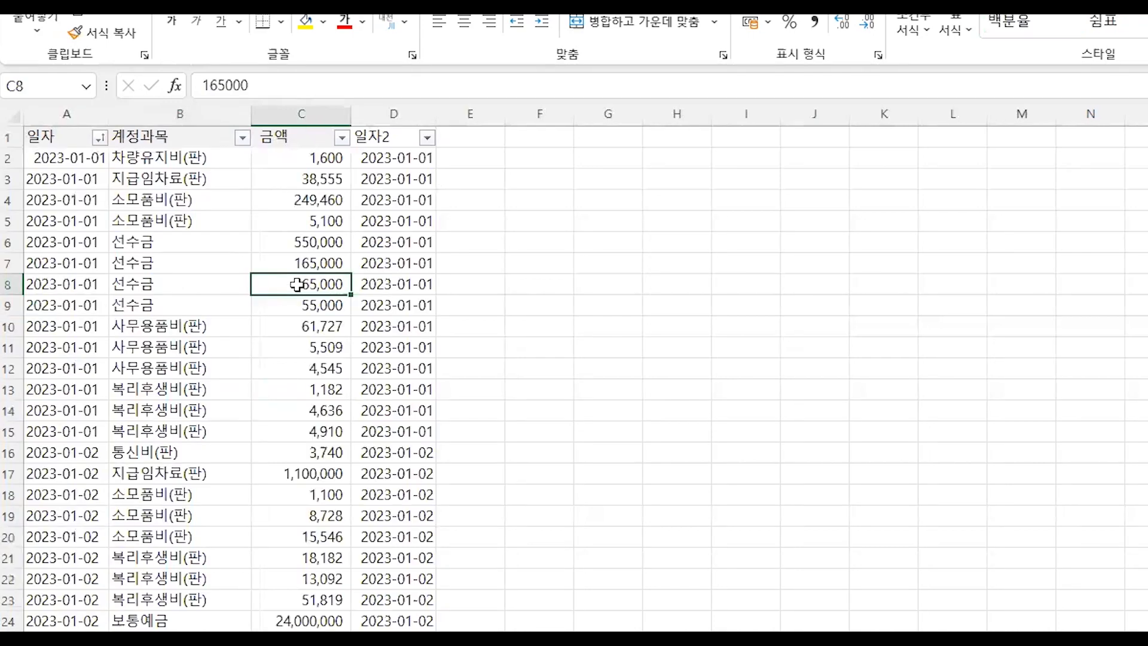